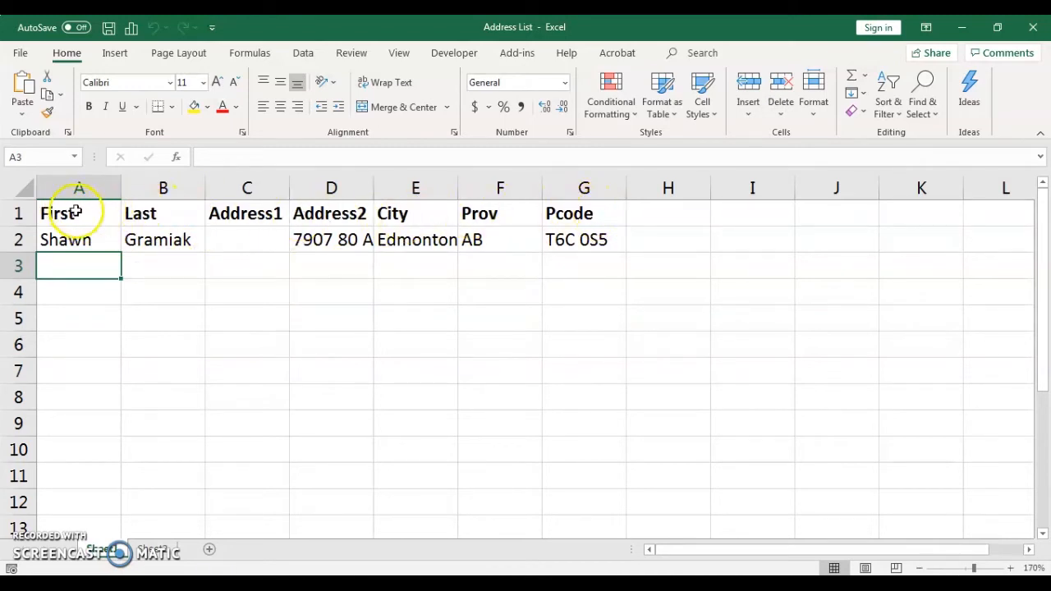
Step: Auto-fit the Address2 column so the full street address in the first record fits
drag(82, 212, 579, 211)
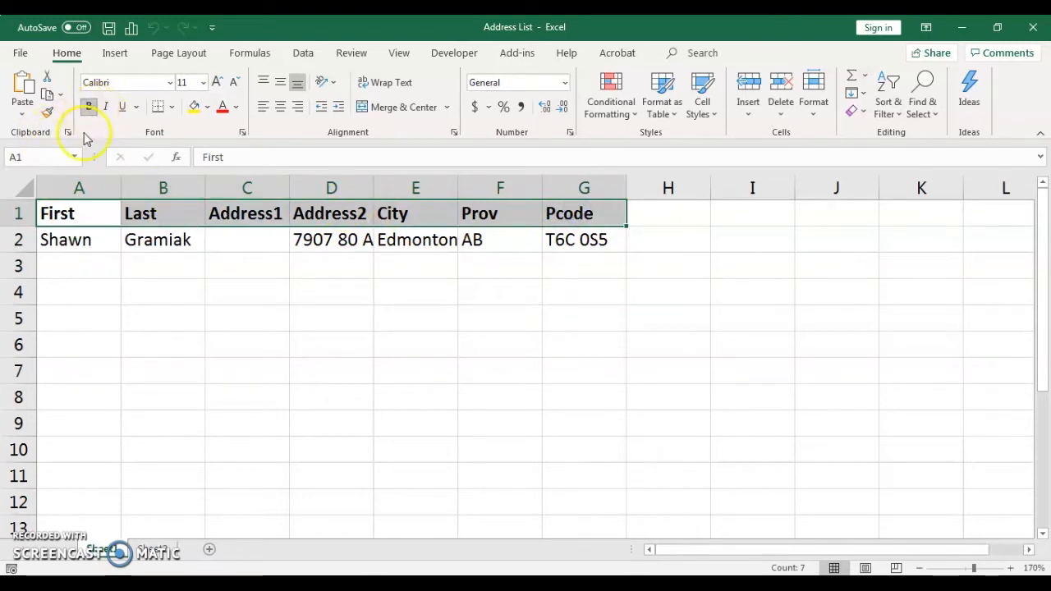
click(82, 239)
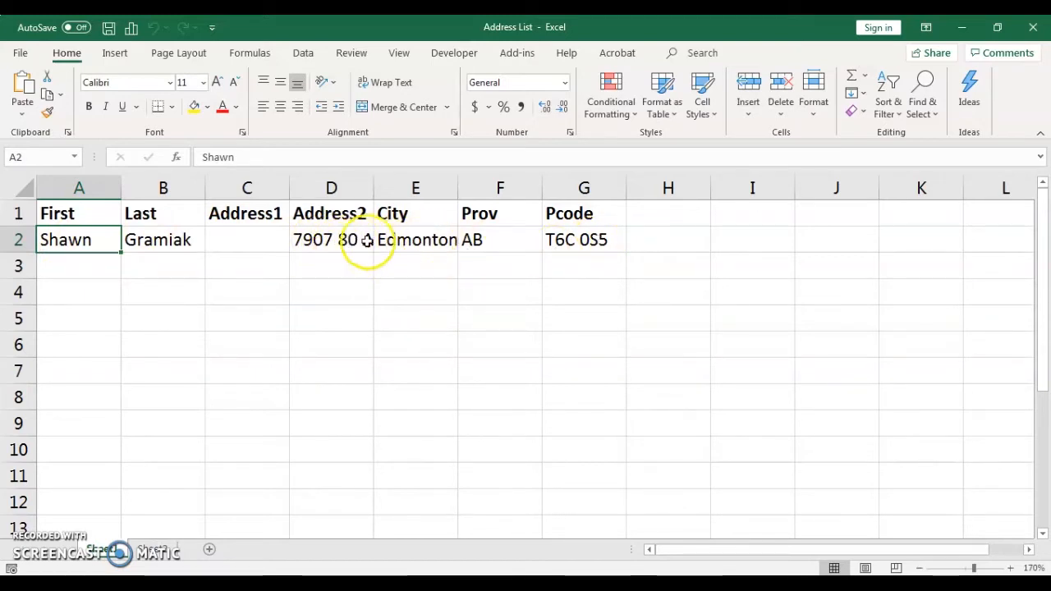
double_click(375, 189)
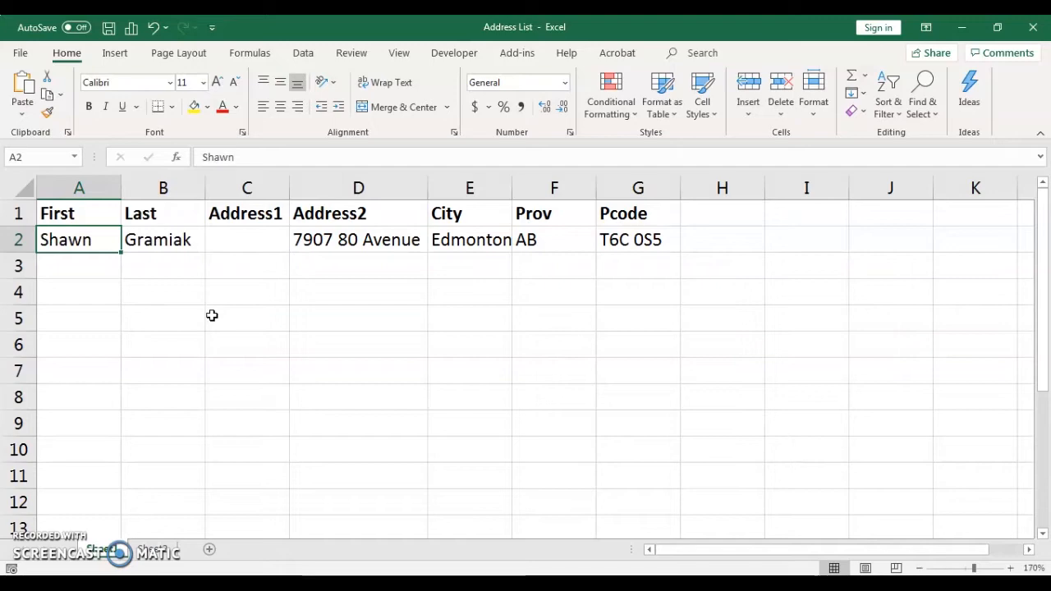
Step: Open the recent workbook "Friday address list"
click(22, 54)
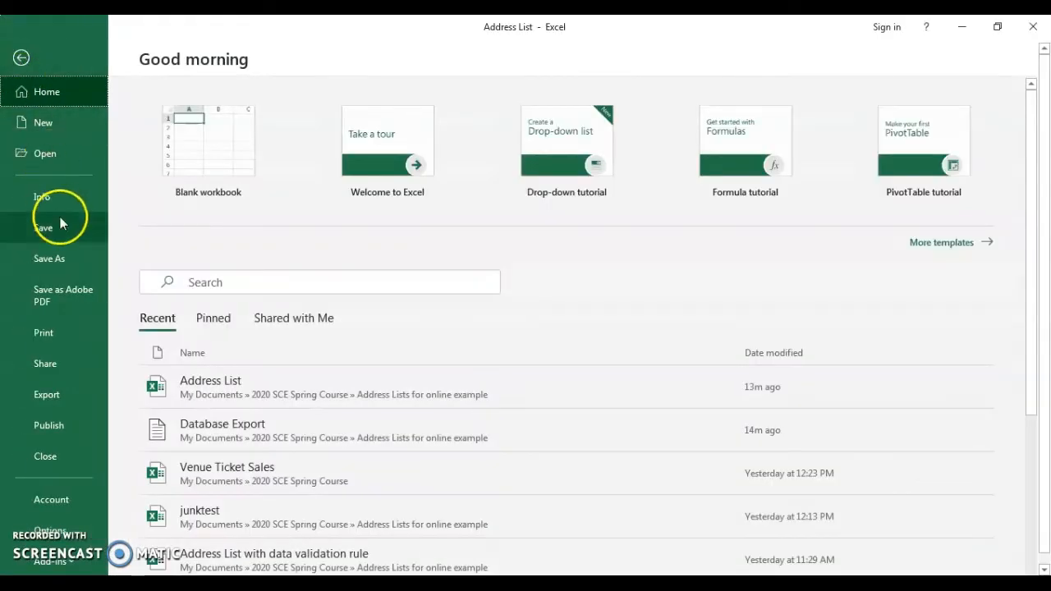
scroll(365, 428, down, 1)
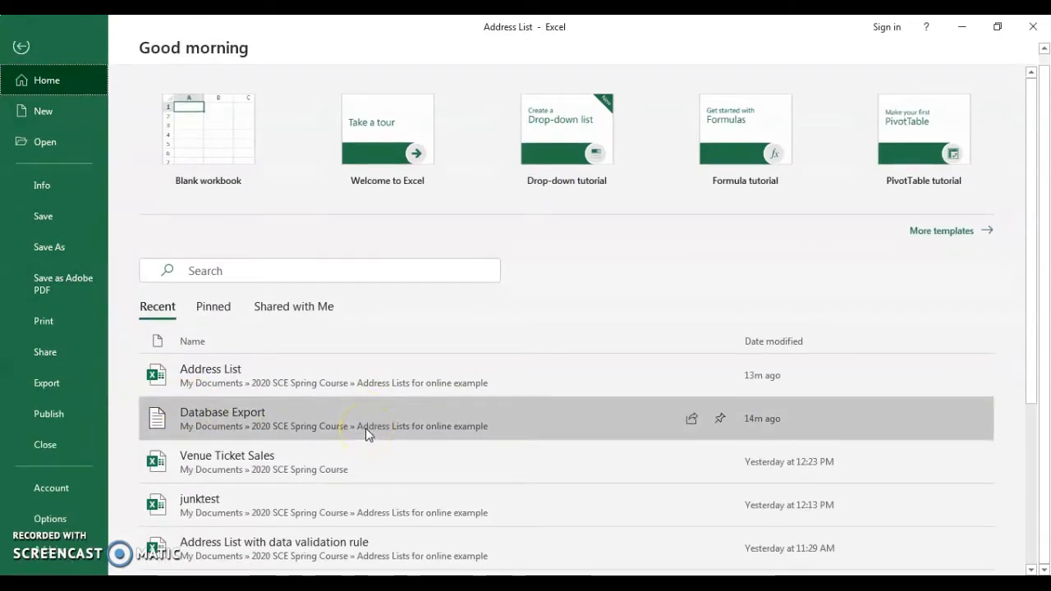
scroll(365, 428, down, 3)
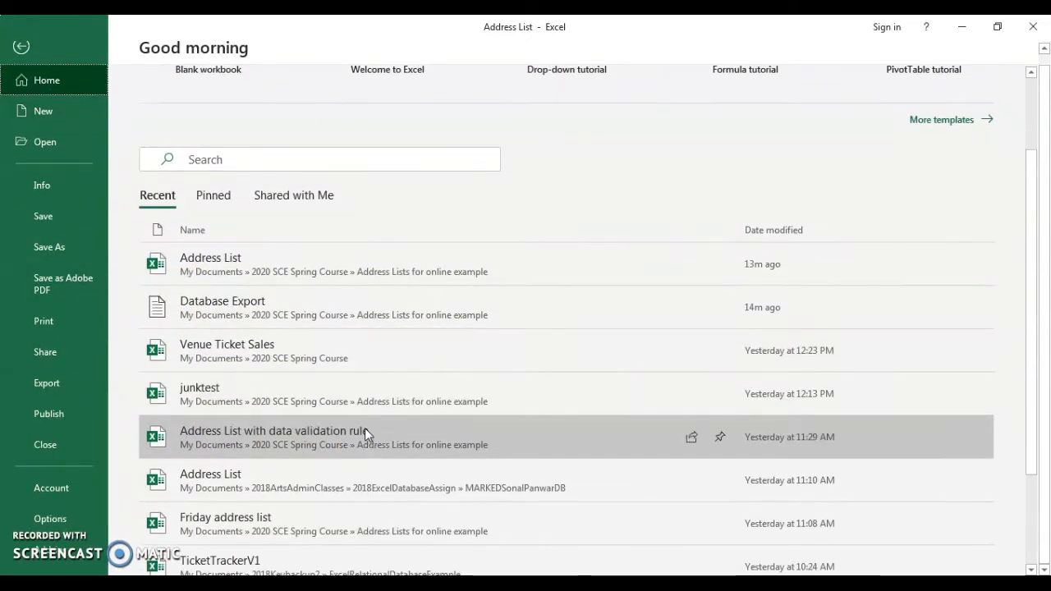
scroll(363, 428, down, 1)
click(347, 447)
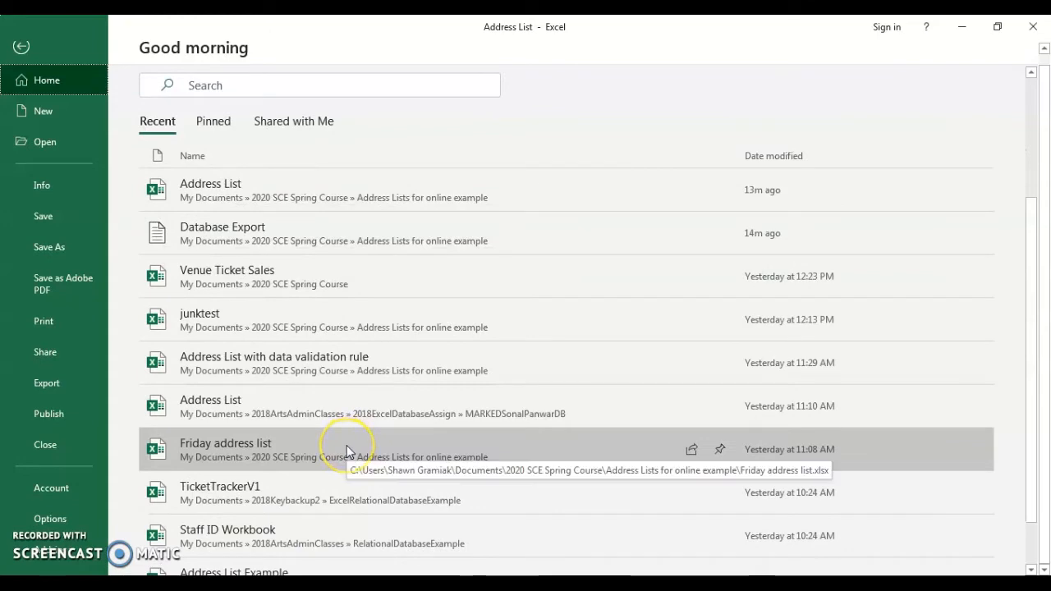
click(258, 456)
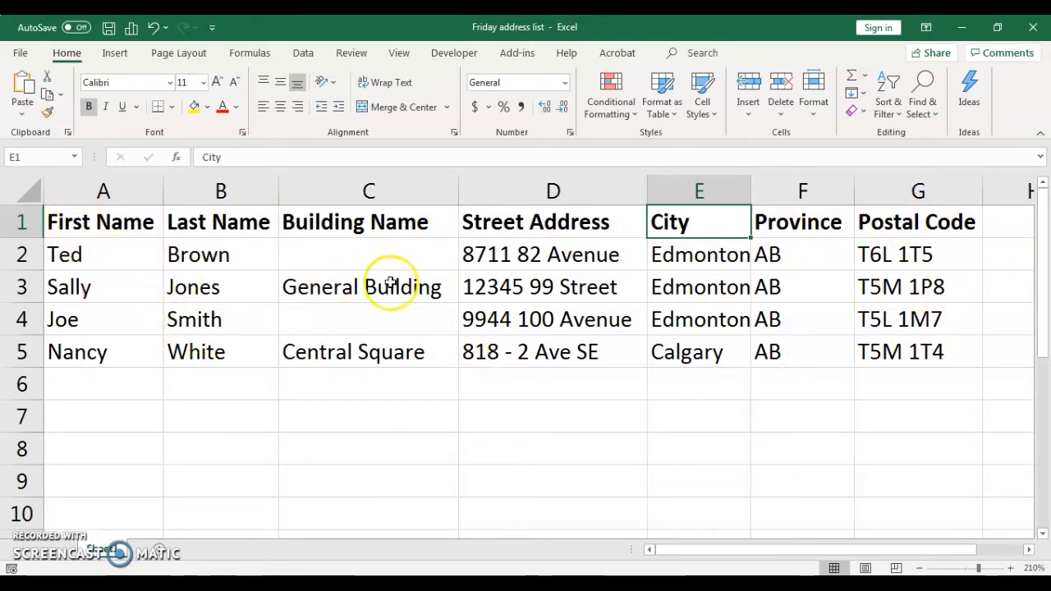
Step: Copy the records in A2:G5 of Friday address list and paste them into the Address List workbook starting at A3
drag(98, 253, 873, 357)
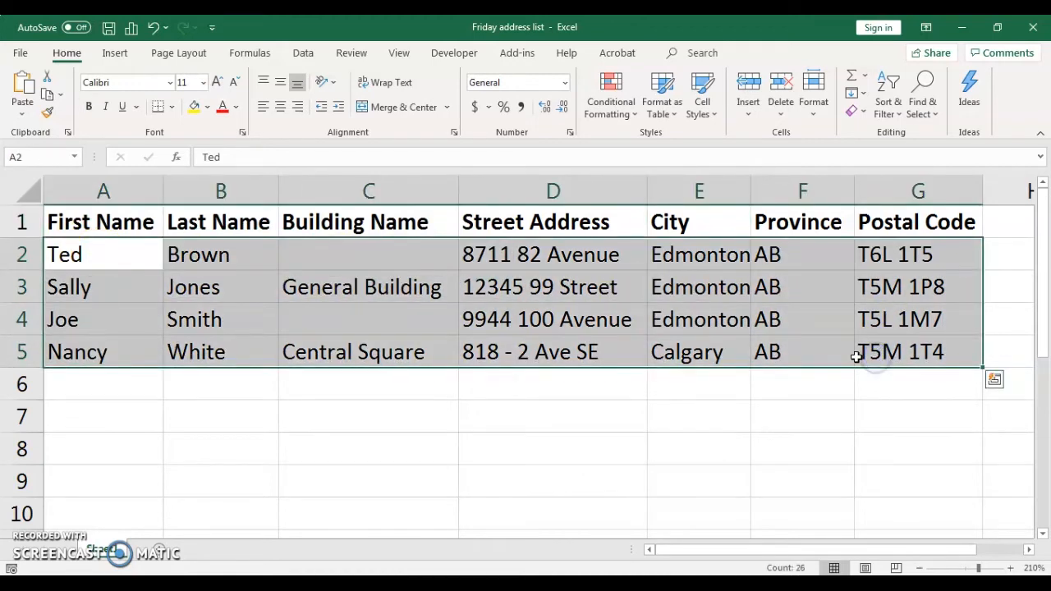
key(ctrl+c)
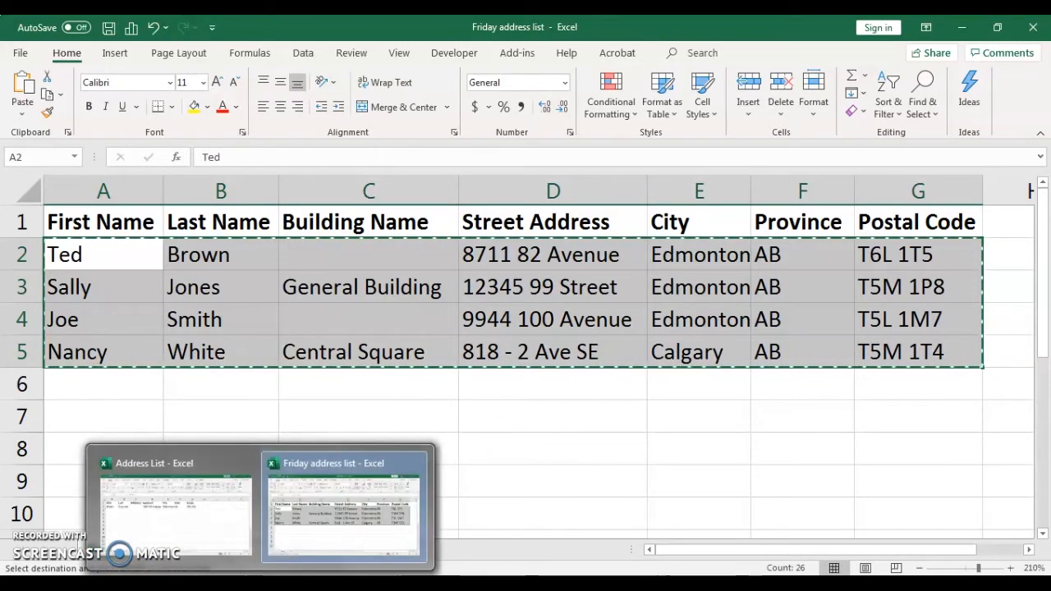
click(211, 542)
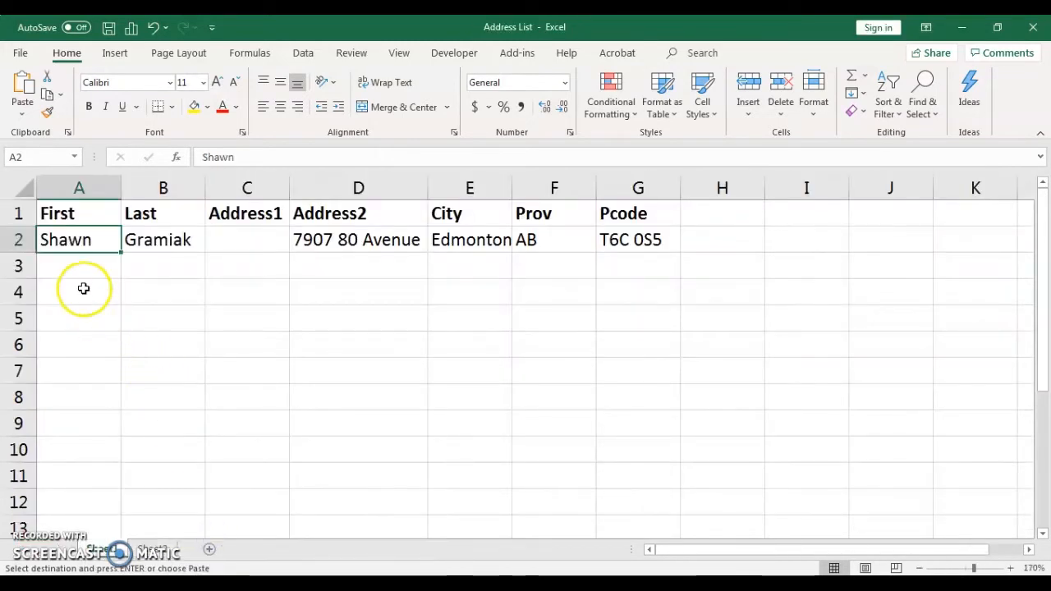
click(75, 263)
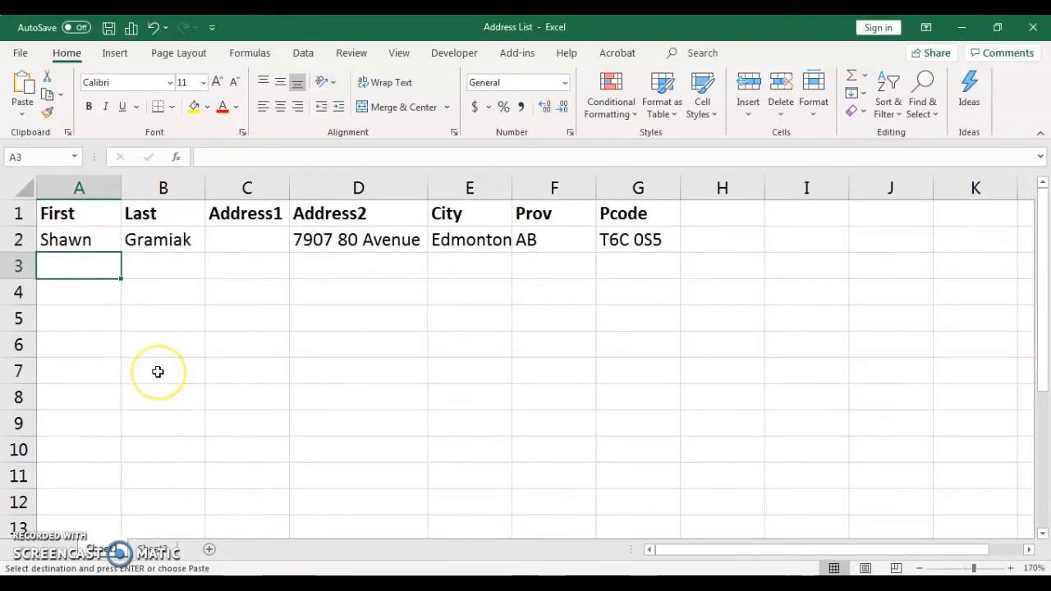
key(ctrl+v)
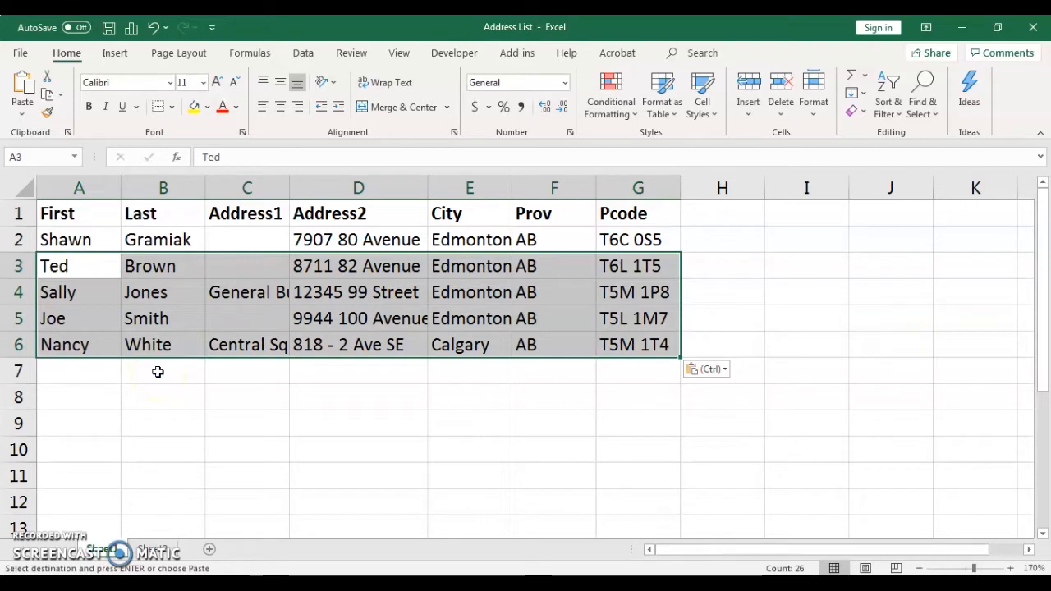
Step: Auto-fit the Address1 and Address2 columns to the pasted records
double_click(288, 188)
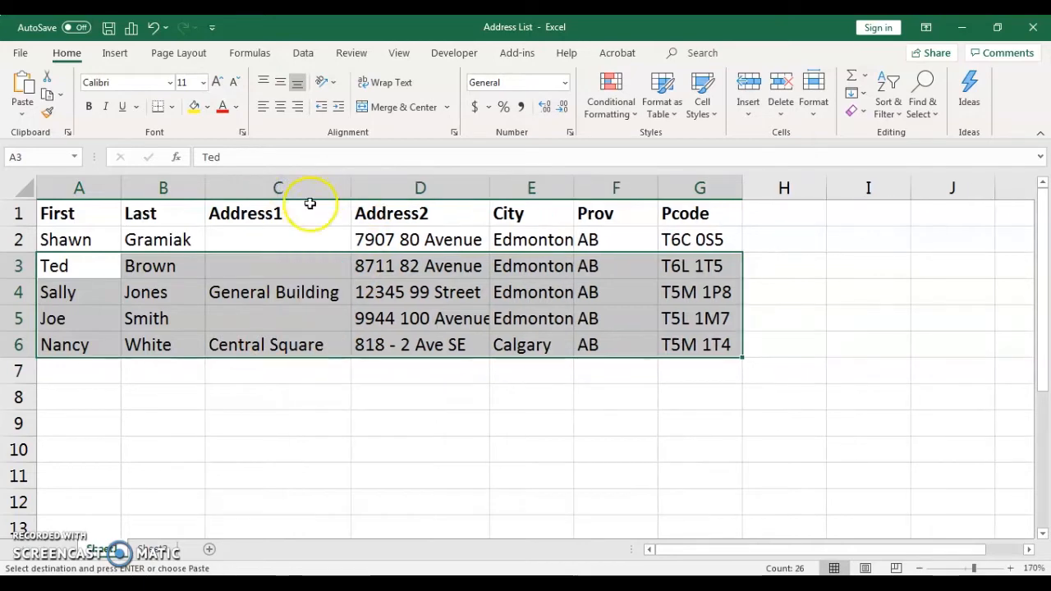
double_click(488, 188)
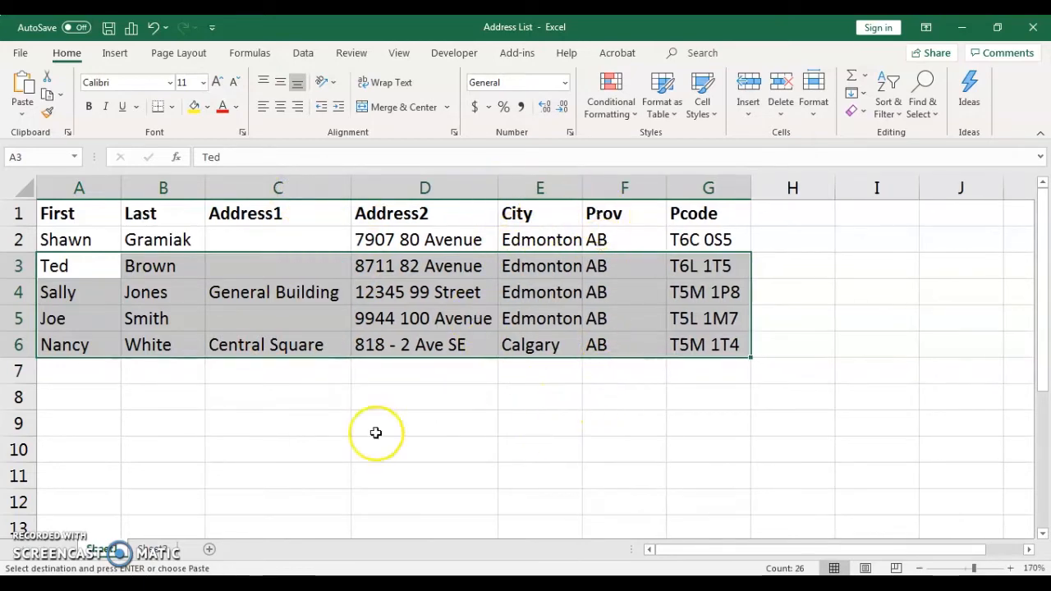
click(83, 345)
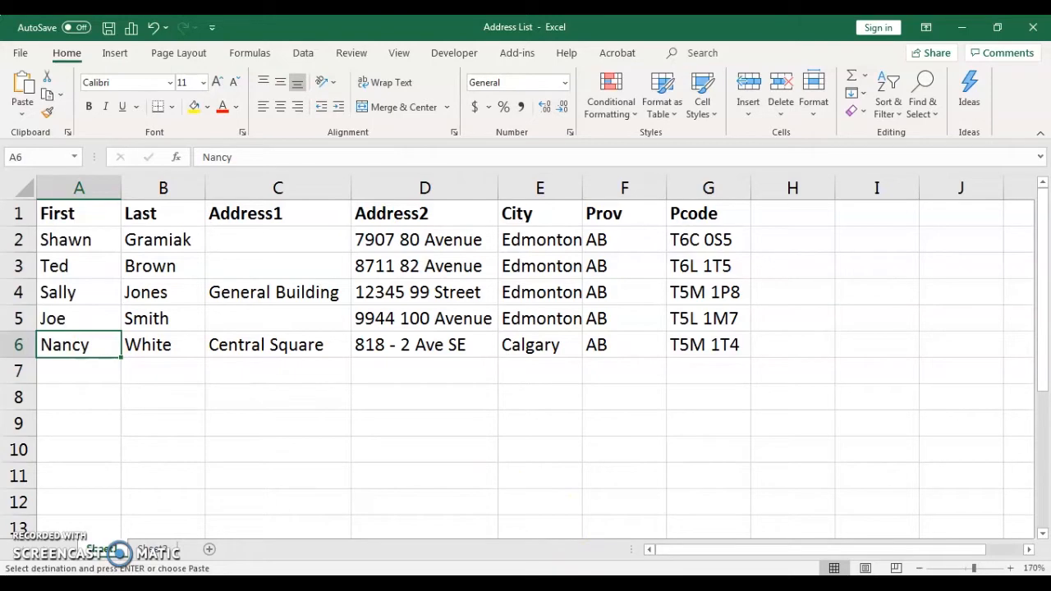
Step: Switch to Word, copy the four records below the header in "Word address list", and paste them into the Address List workbook starting at A7
click(513, 584)
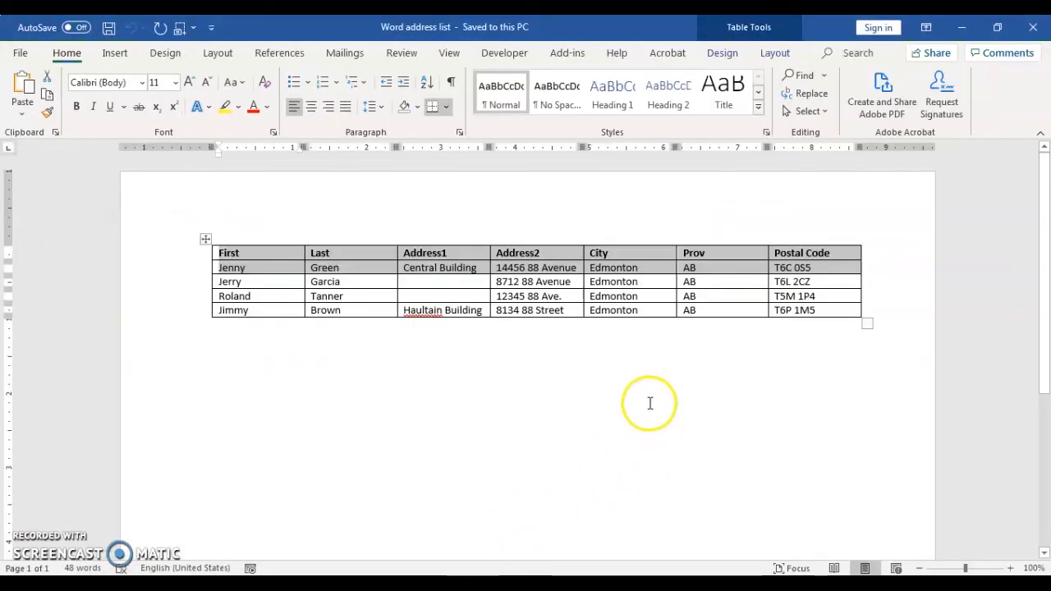
click(258, 267)
mouse_move(223, 268)
mouse_down()
mouse_move(583, 314)
mouse_move(730, 296)
mouse_move(799, 308)
mouse_up()
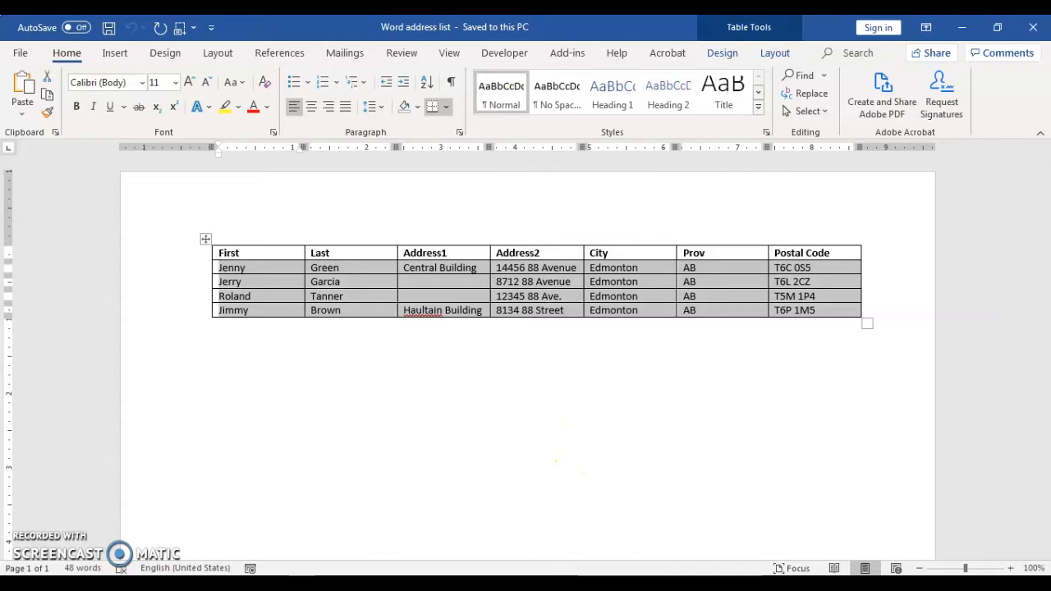
mouse_move(260, 584)
click(218, 525)
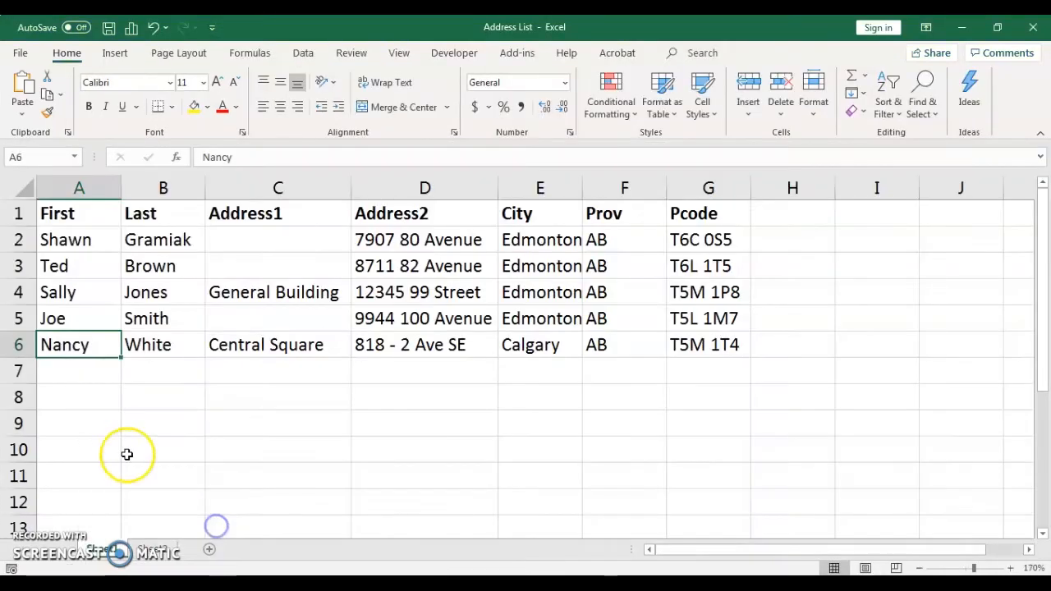
click(80, 374)
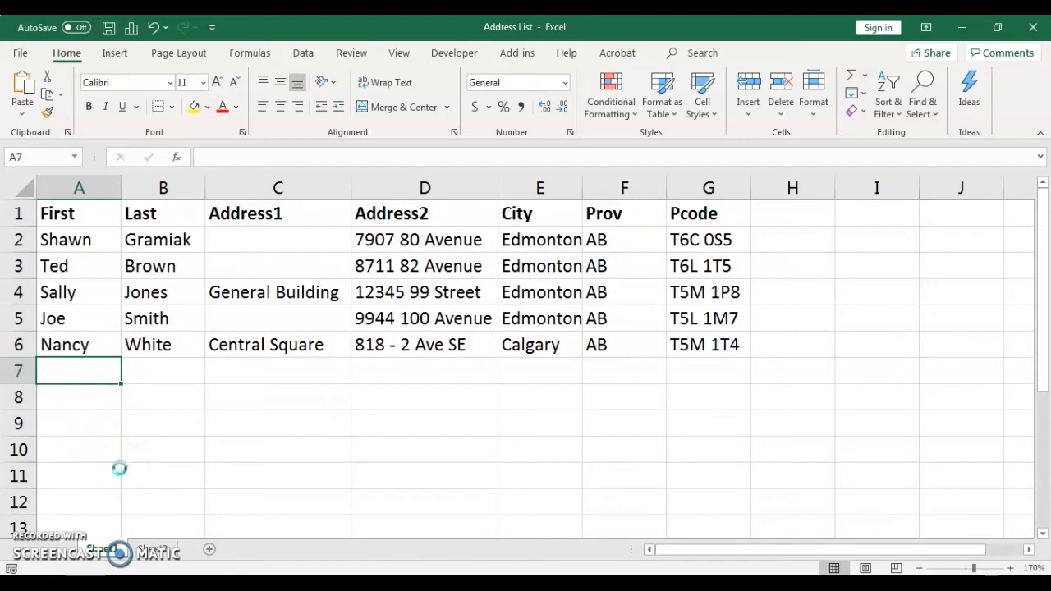
key(ctrl+v)
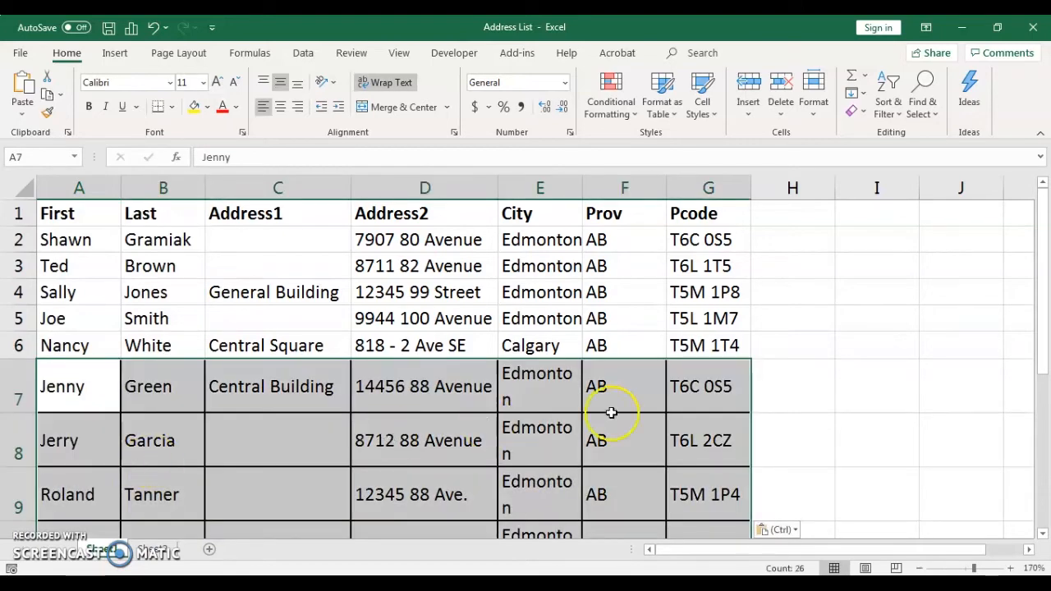
scroll(860, 433, down, 3)
scroll(860, 433, up, 2)
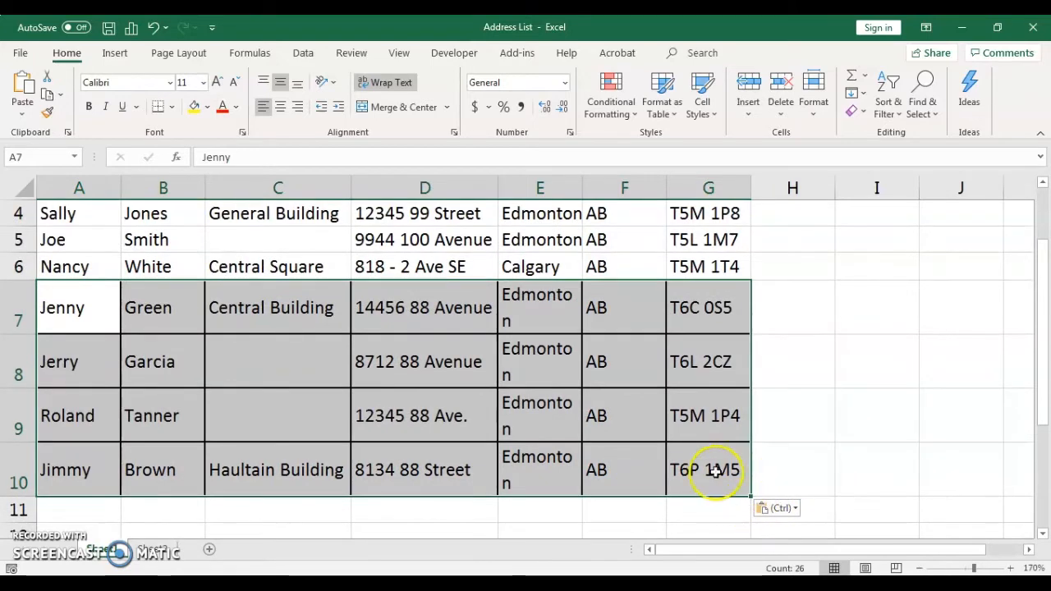
Step: Remove all borders from the pasted records in A7:G10
click(871, 304)
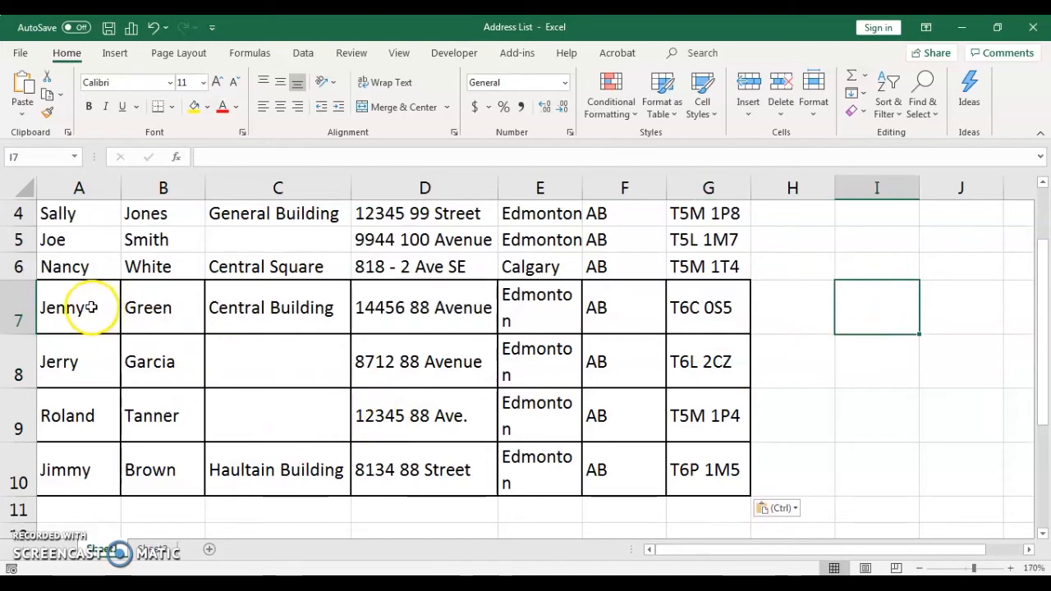
drag(87, 306, 730, 474)
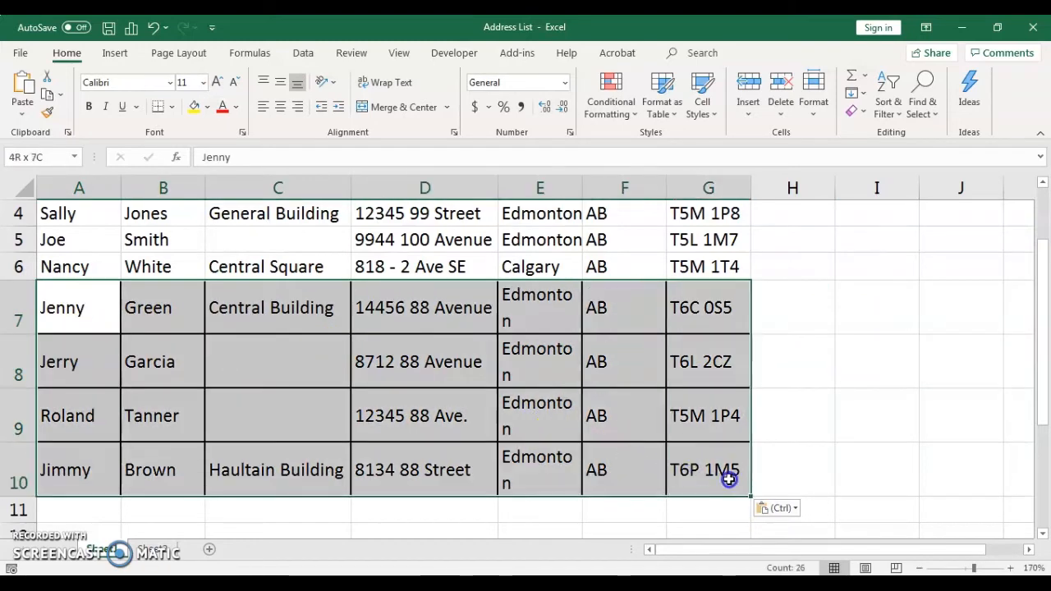
click(171, 107)
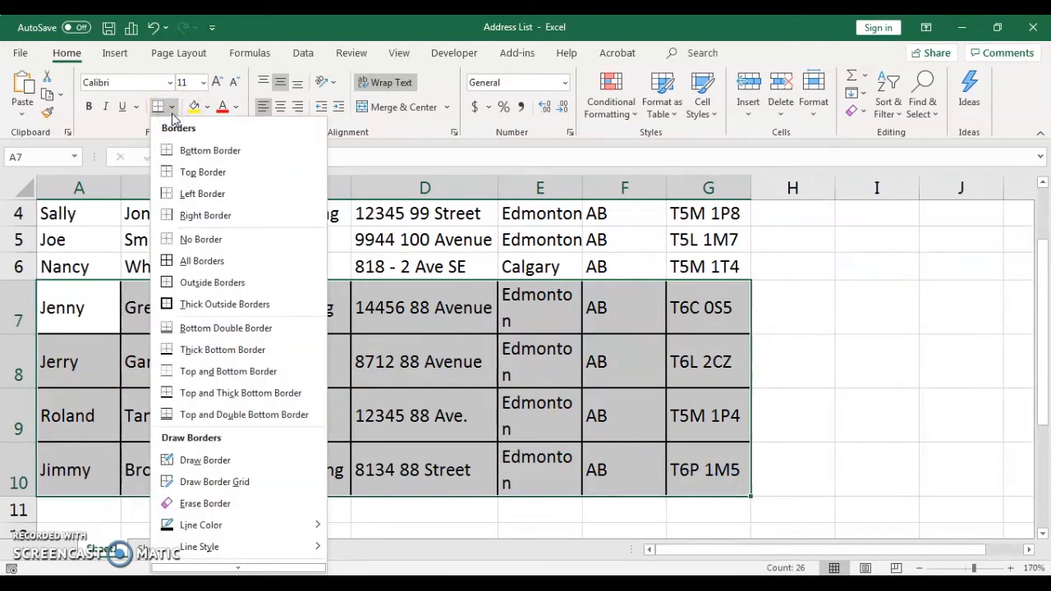
click(190, 247)
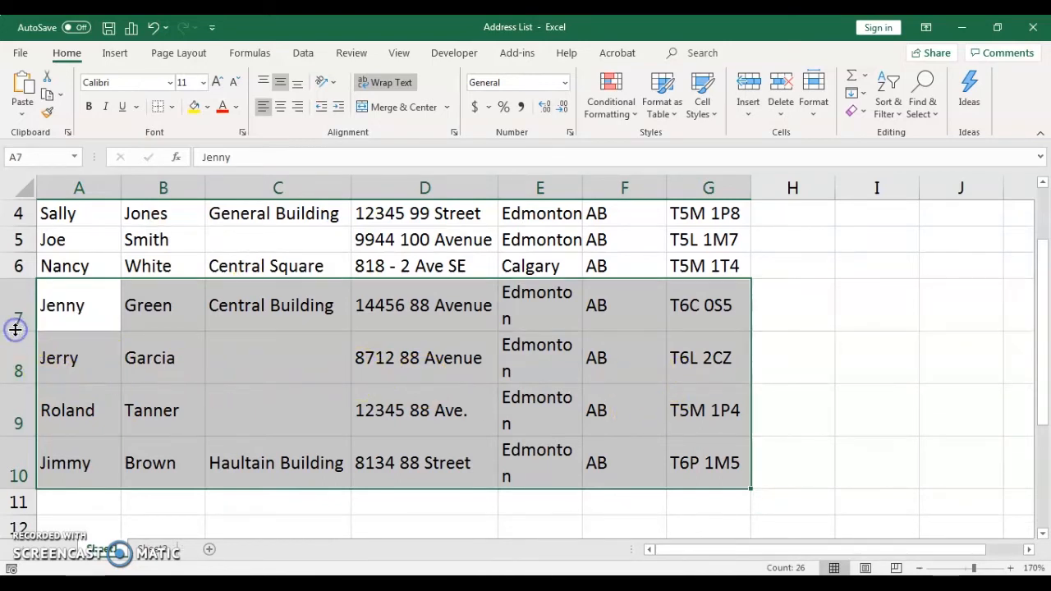
Step: Reduce rows 7 to 10 to about single-line height and auto-fit the City column
drag(17, 327, 23, 305)
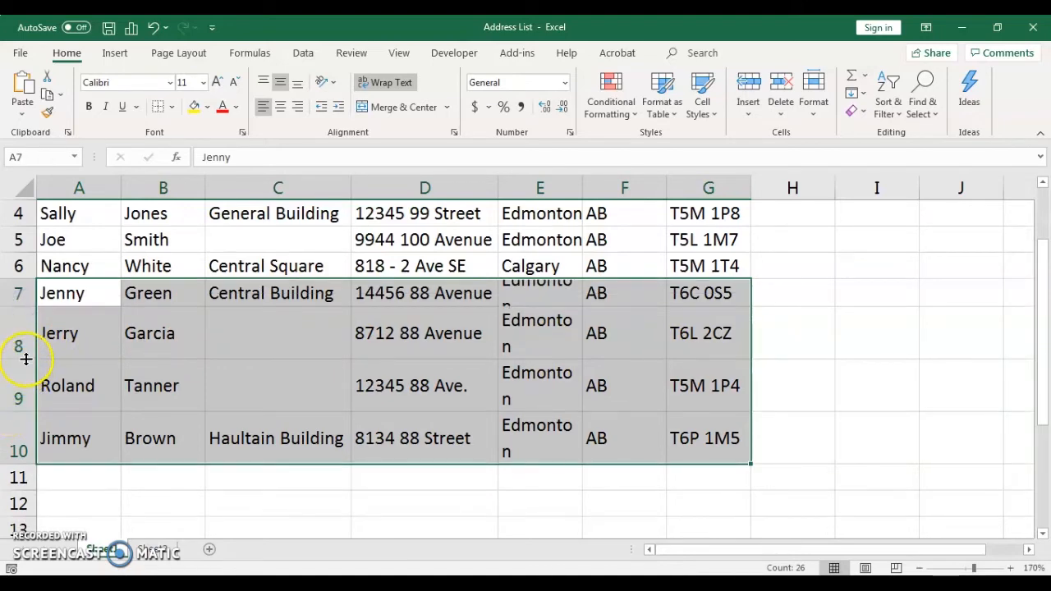
drag(21, 360, 22, 333)
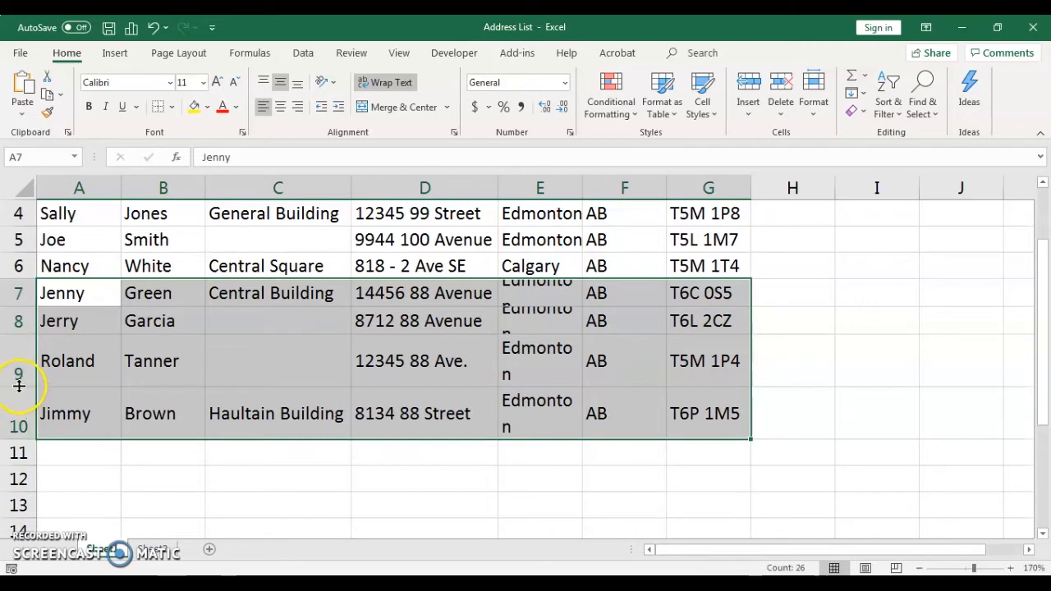
drag(21, 385, 23, 365)
drag(17, 412, 23, 384)
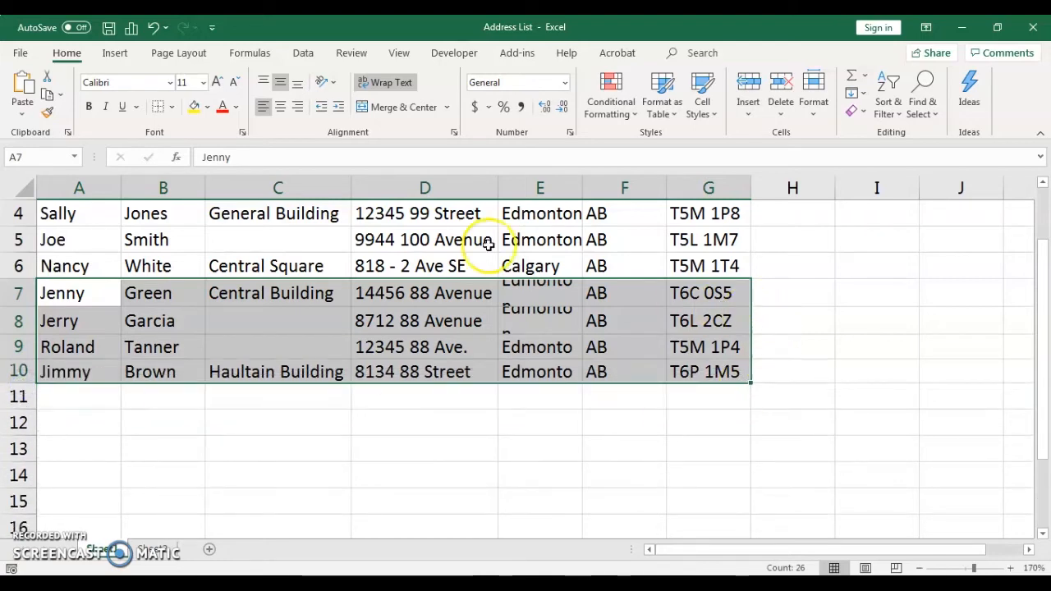
double_click(585, 186)
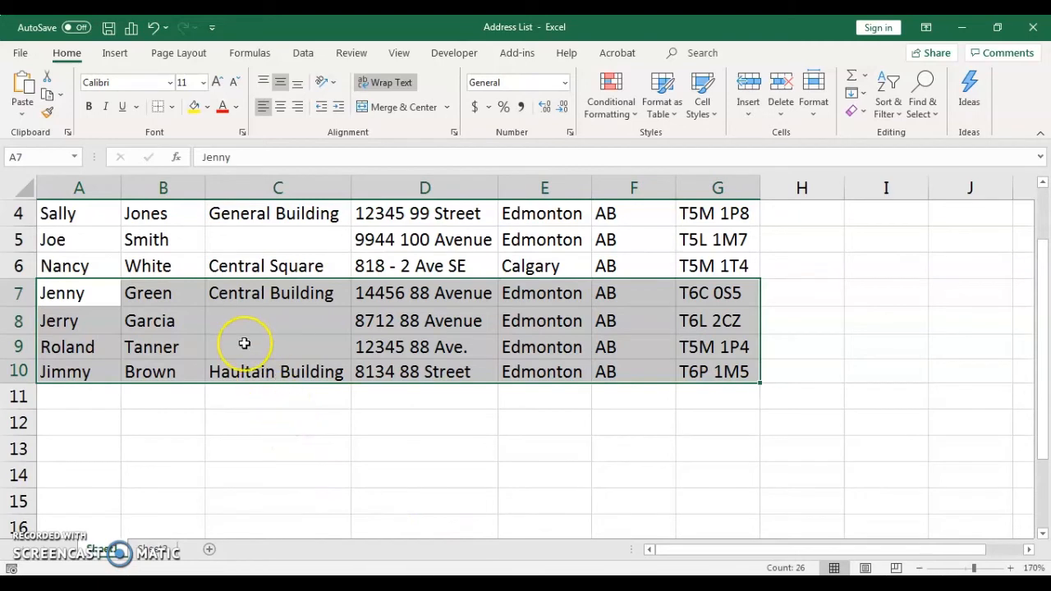
scroll(244, 343, up, 1)
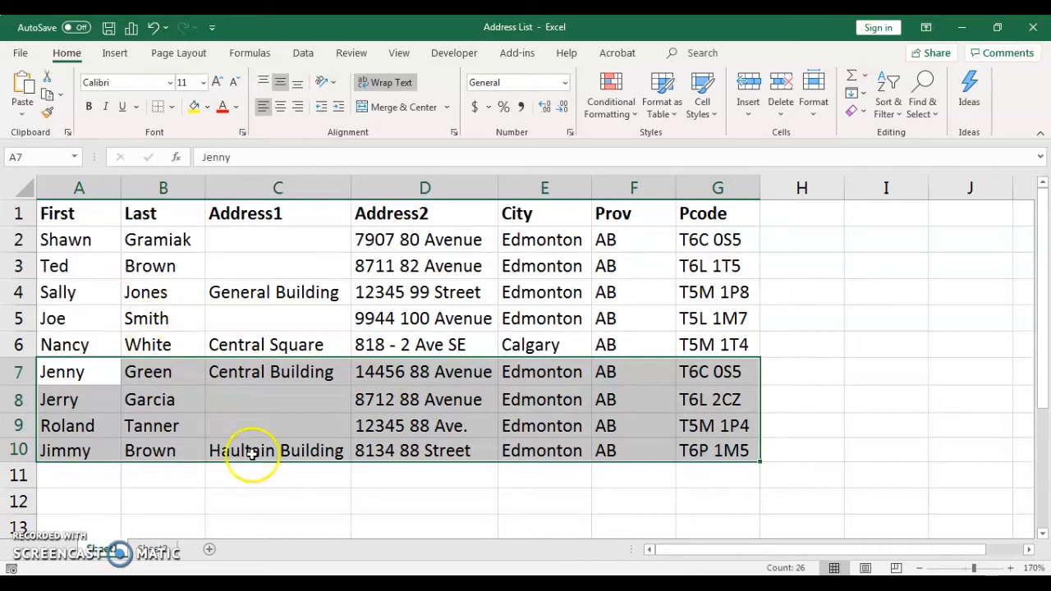
Step: Select cell A11 and open the Database Export text file from the "Address Lists for online example" folder to view its comma-separated records
click(73, 477)
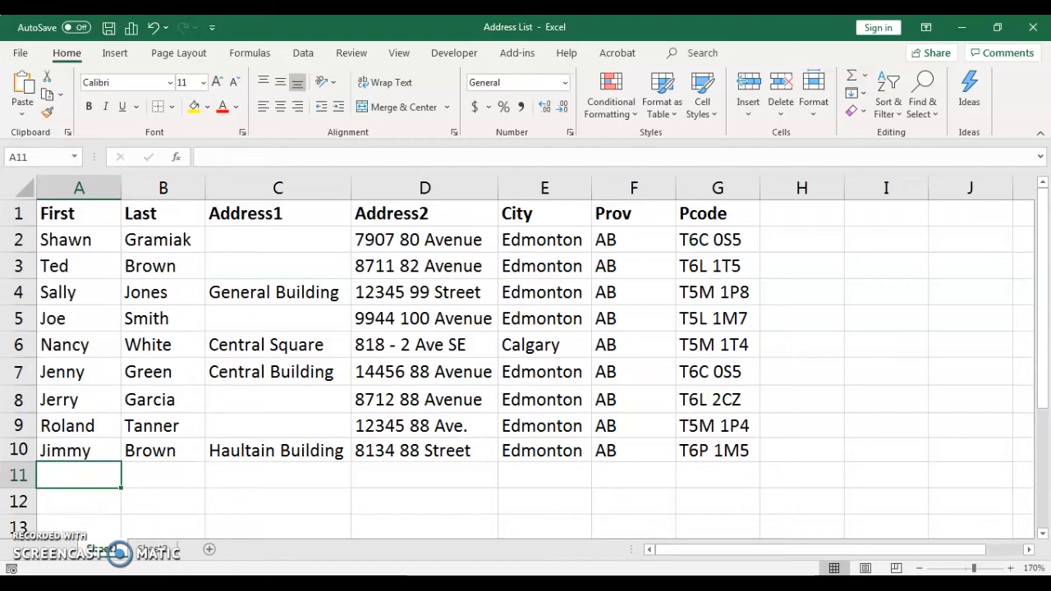
mouse_move(102, 584)
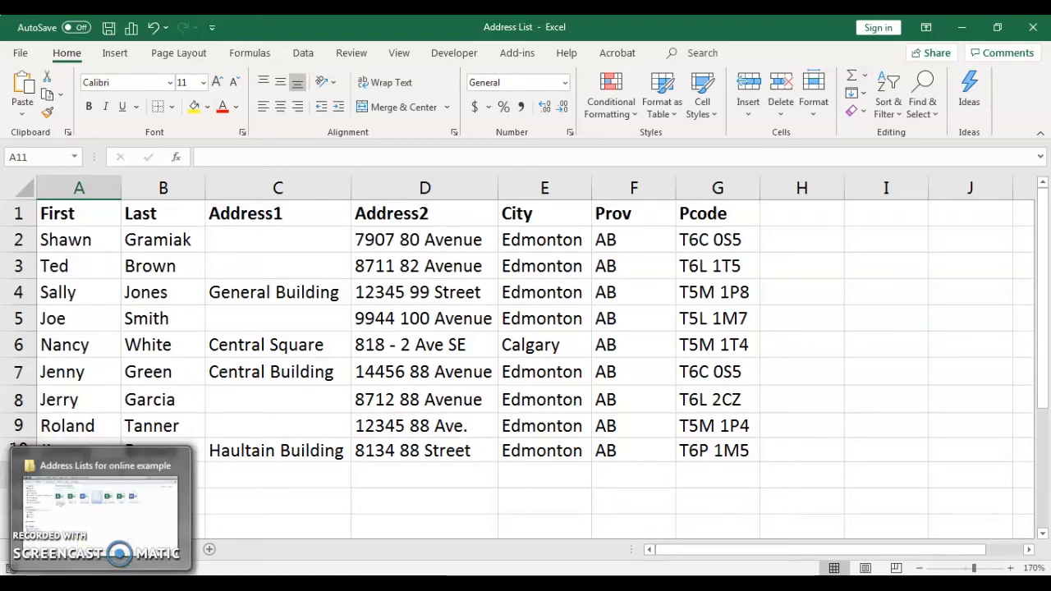
click(99, 505)
click(511, 193)
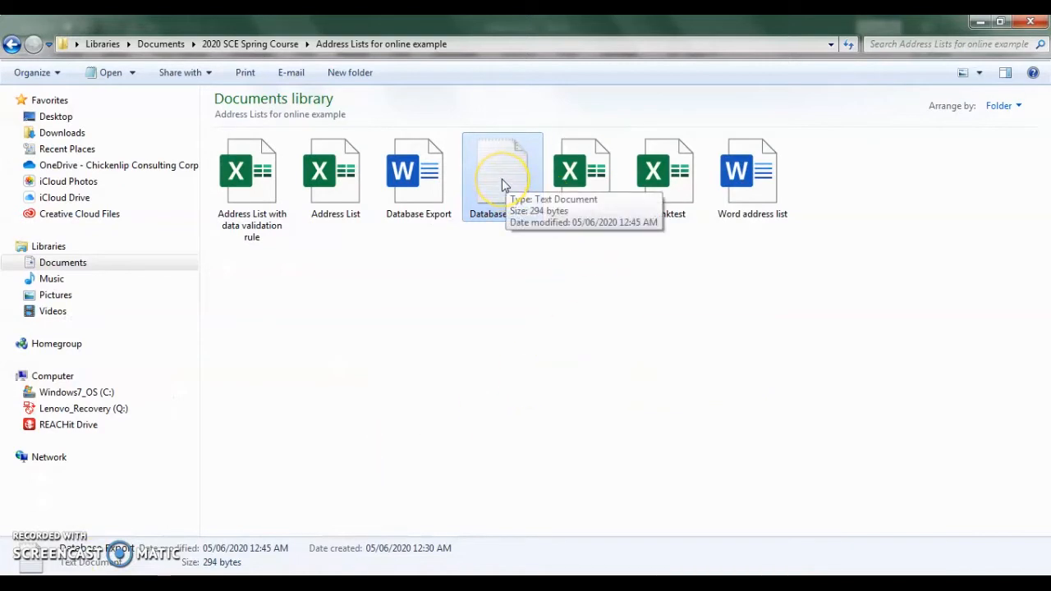
double_click(502, 185)
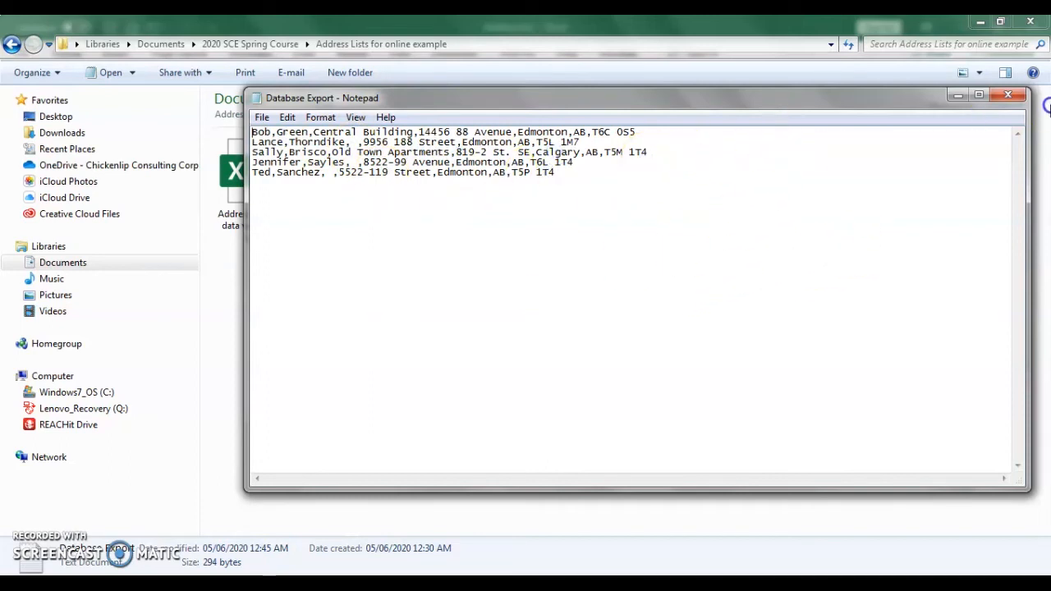
Step: Close the Database Export text file, switch back to Excel and create a new blank workbook
click(1007, 97)
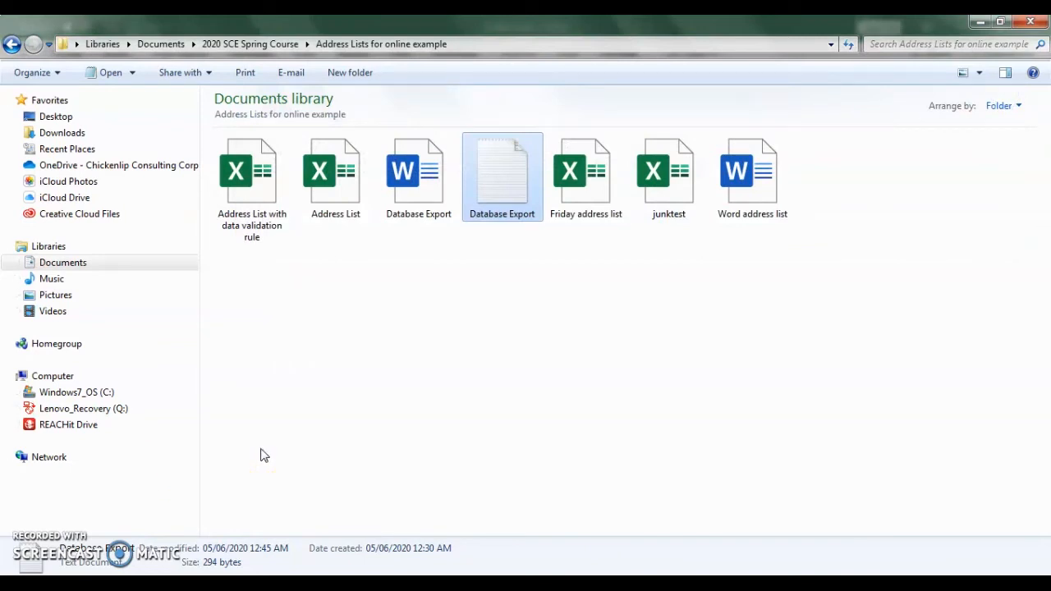
mouse_move(259, 583)
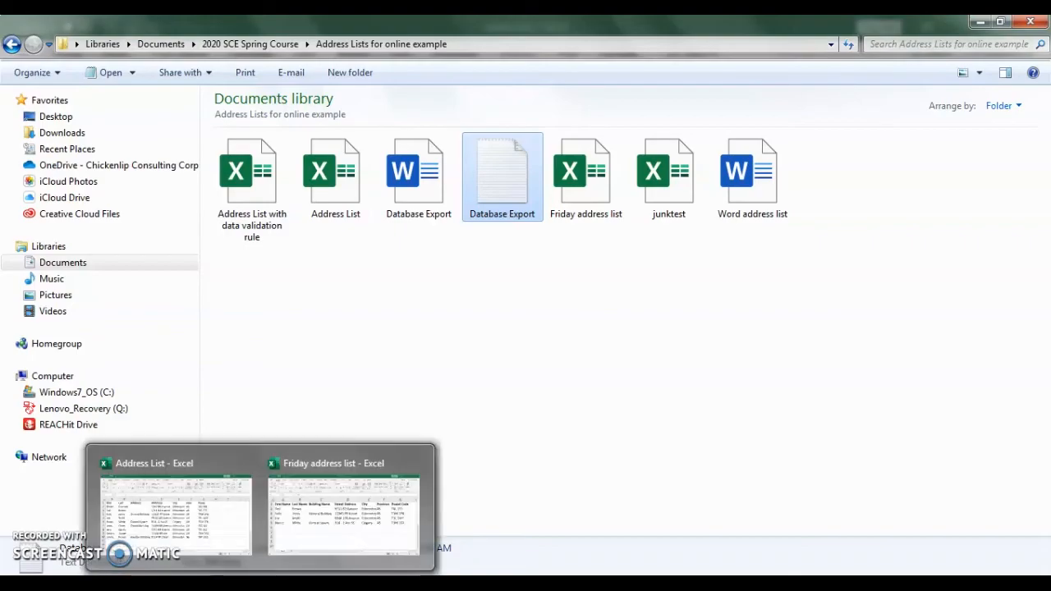
click(184, 529)
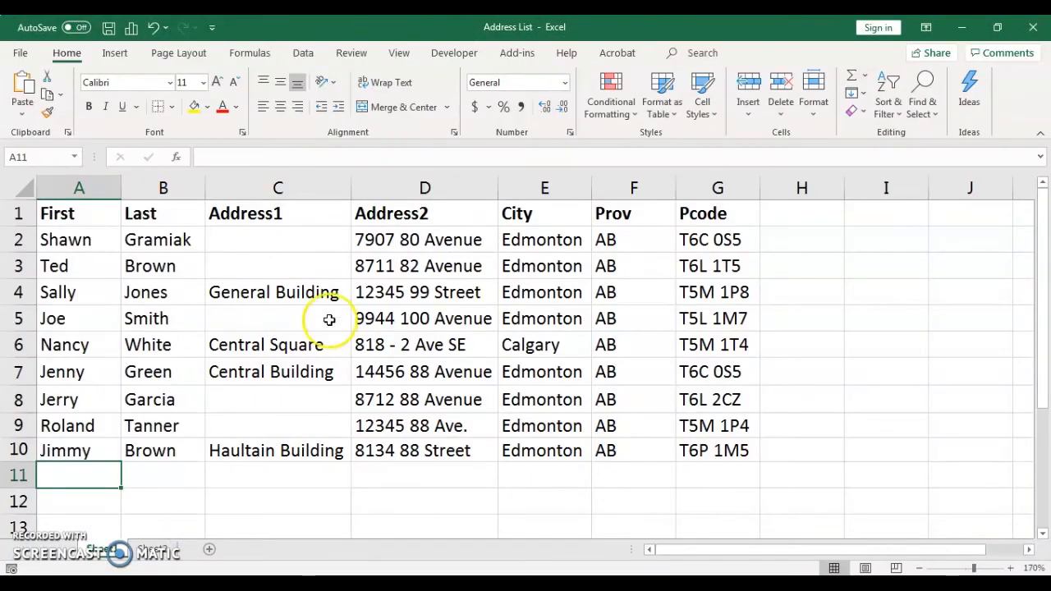
click(20, 54)
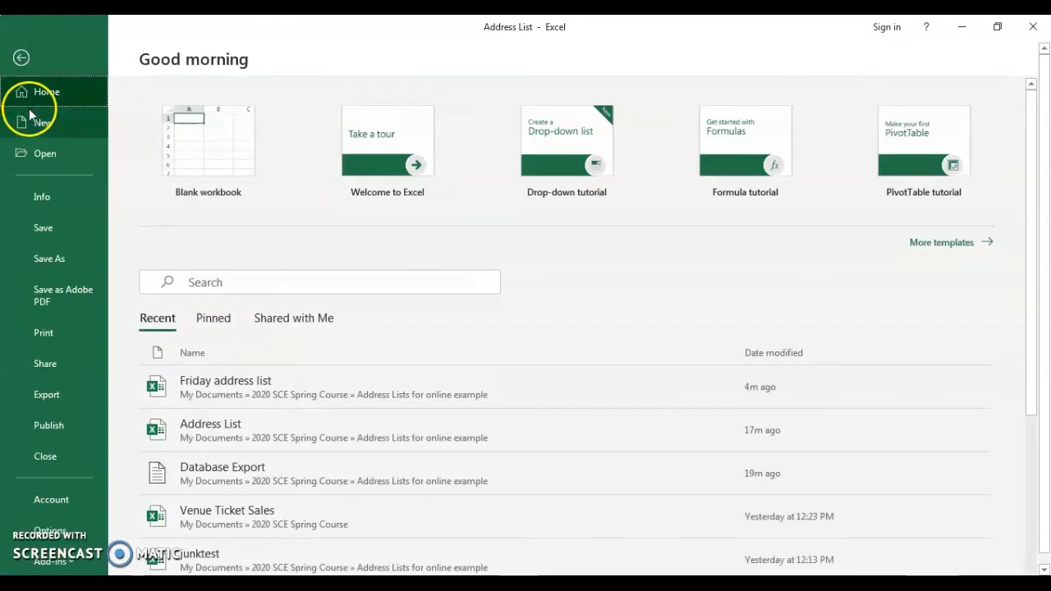
click(40, 128)
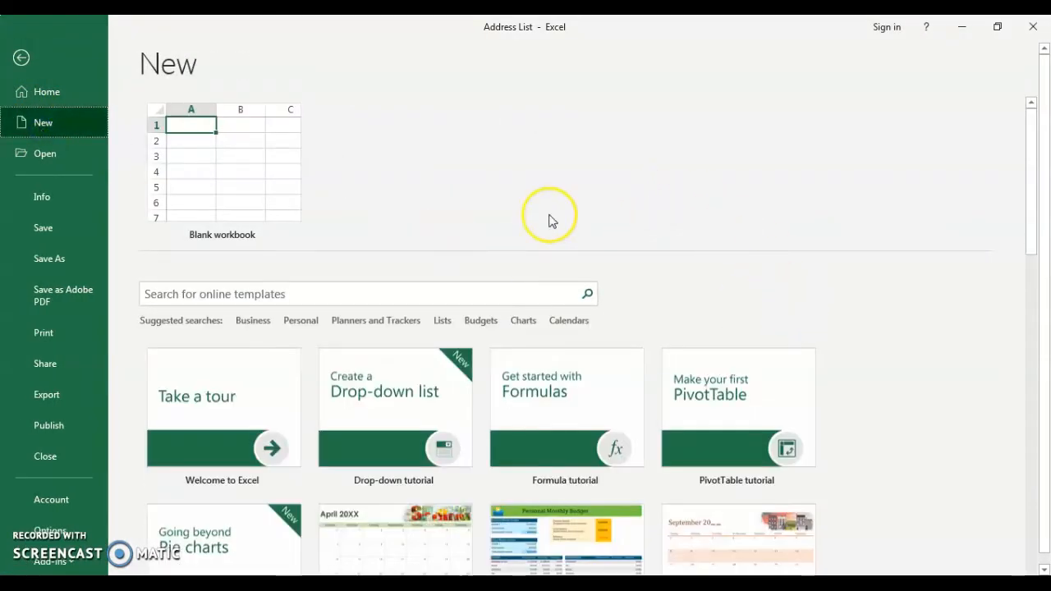
click(253, 202)
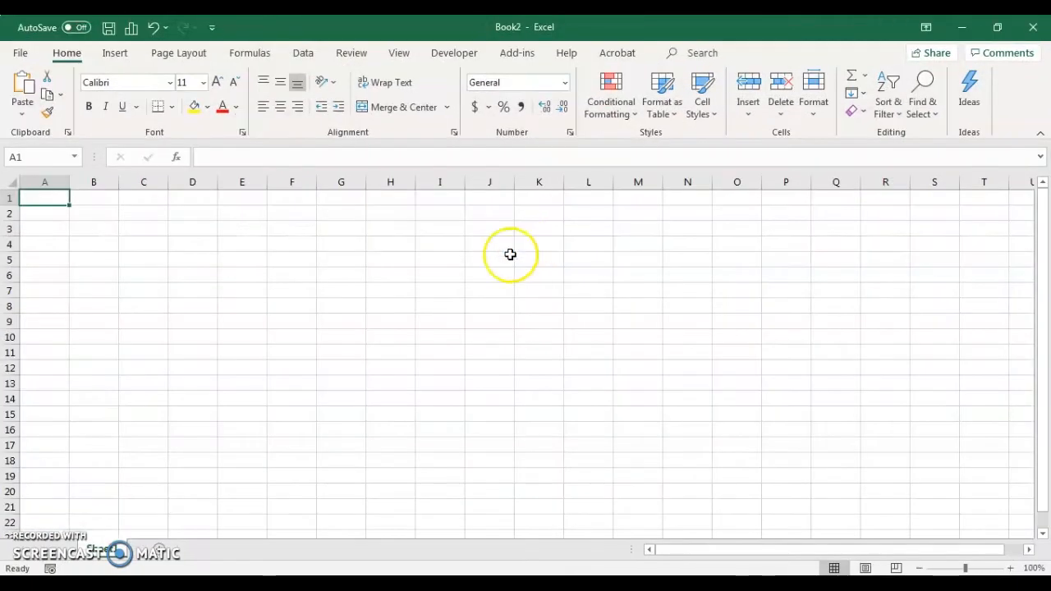
Step: Open the Database Export text file from the "Address Lists for online example" folder in Excel
click(21, 54)
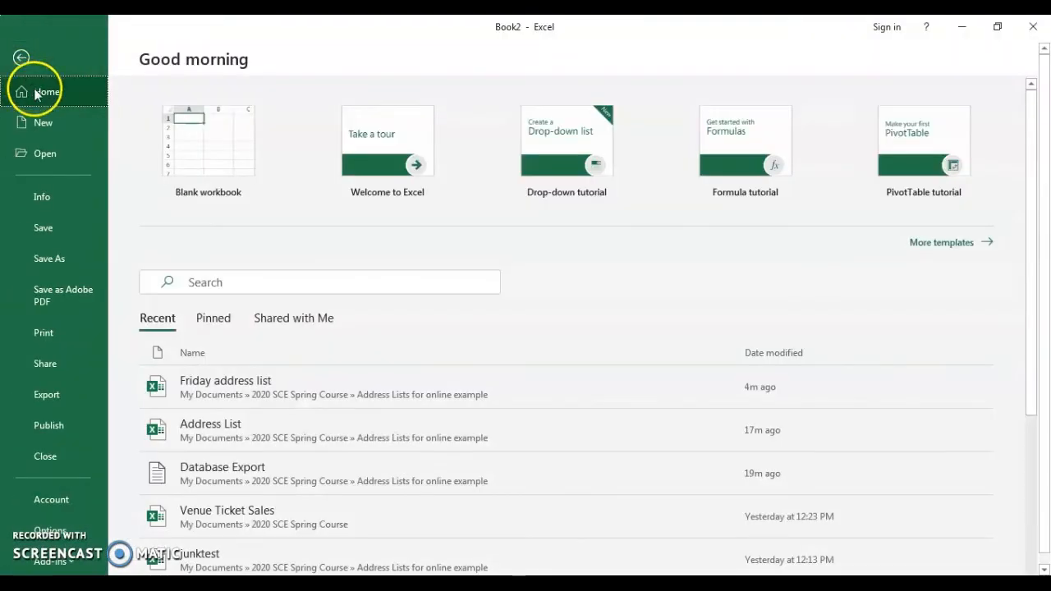
click(54, 153)
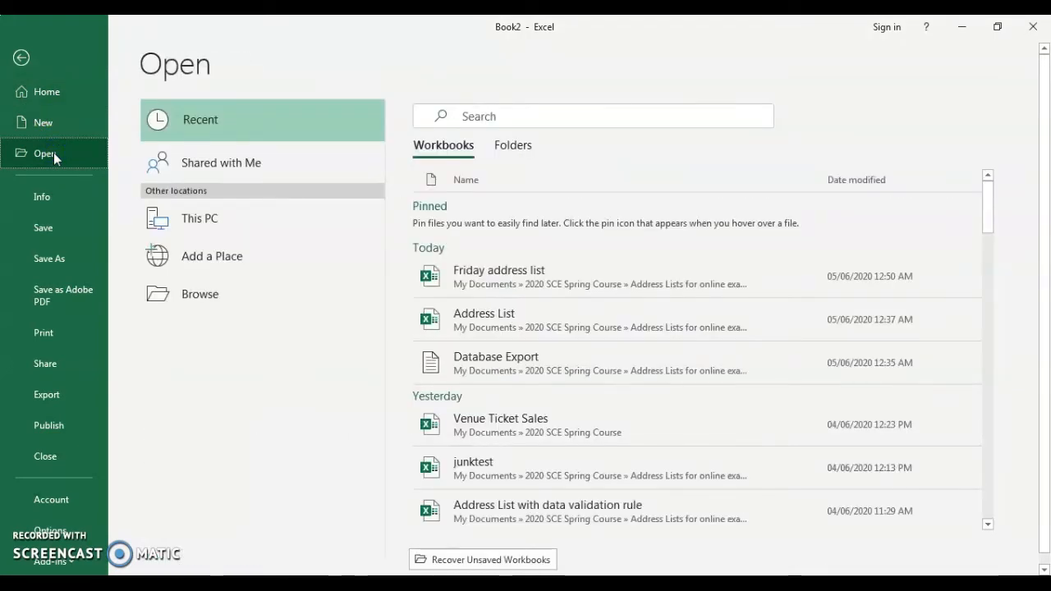
click(179, 291)
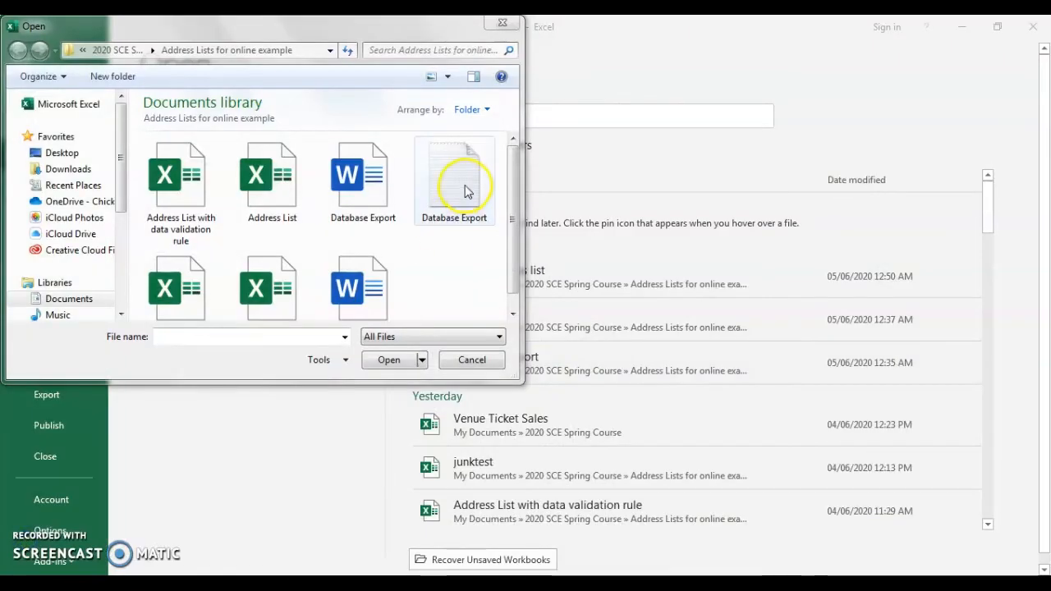
click(464, 191)
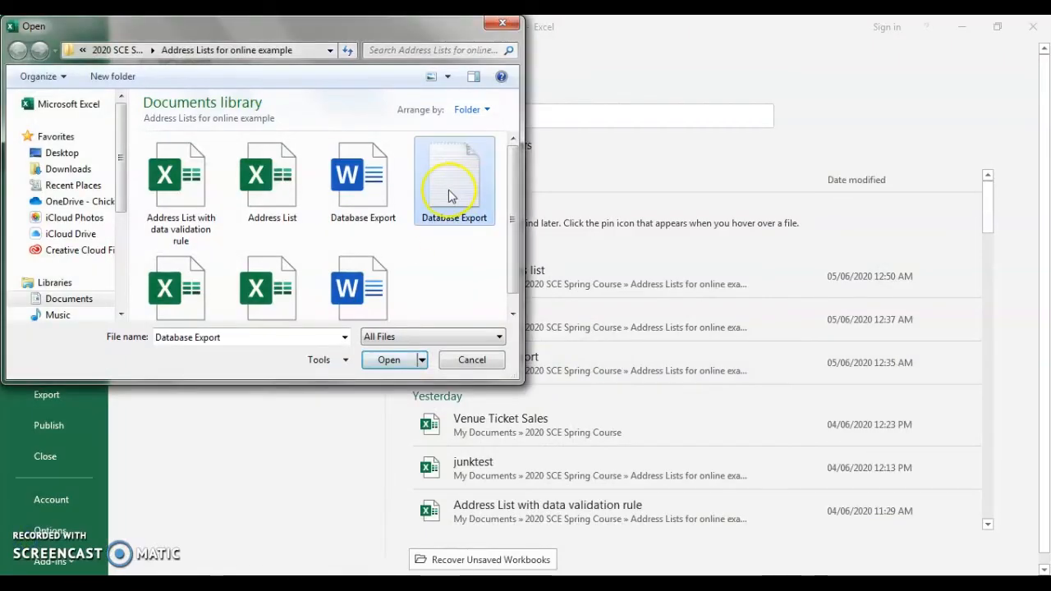
click(388, 362)
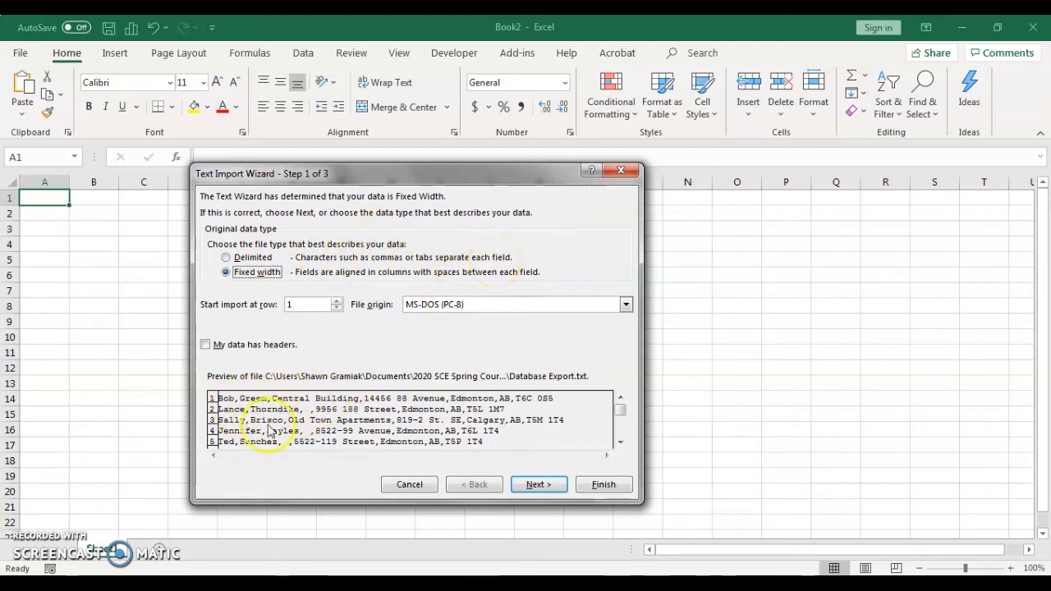
Step: Import the text file as delimited data with comma as the only delimiter and General column format
click(227, 258)
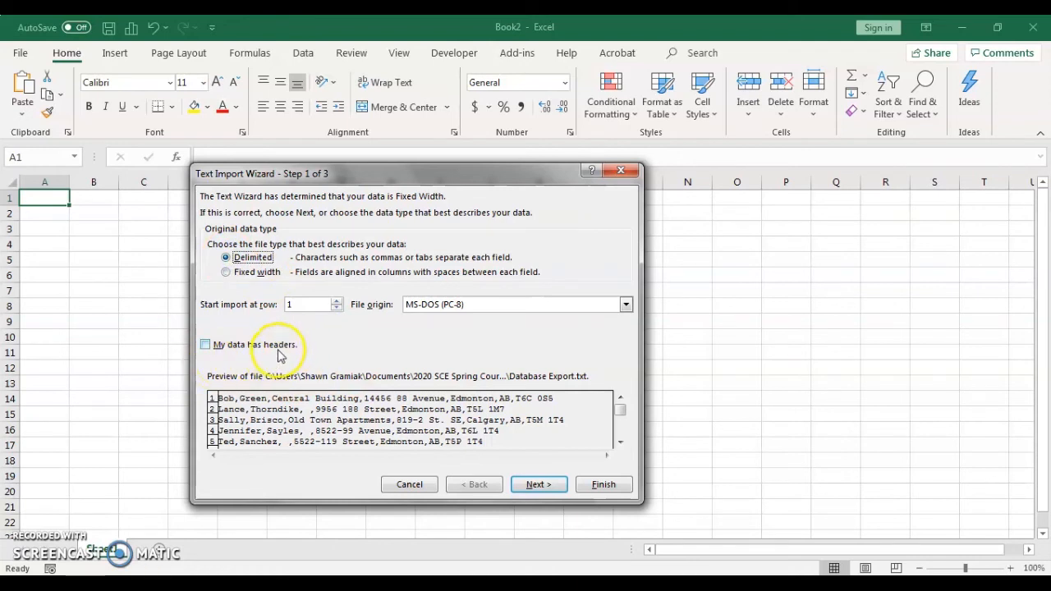
click(549, 486)
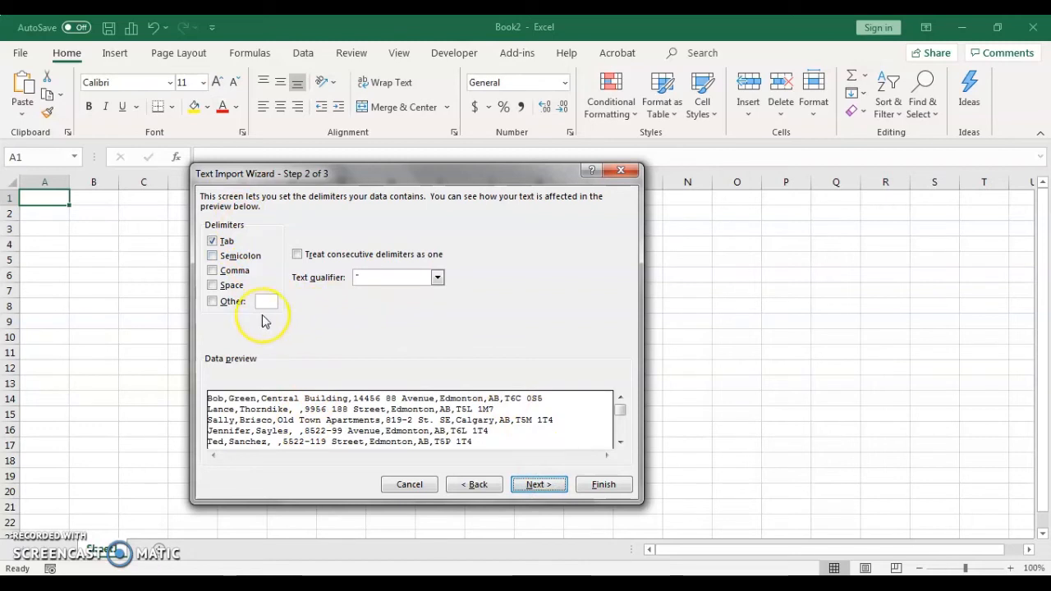
click(211, 271)
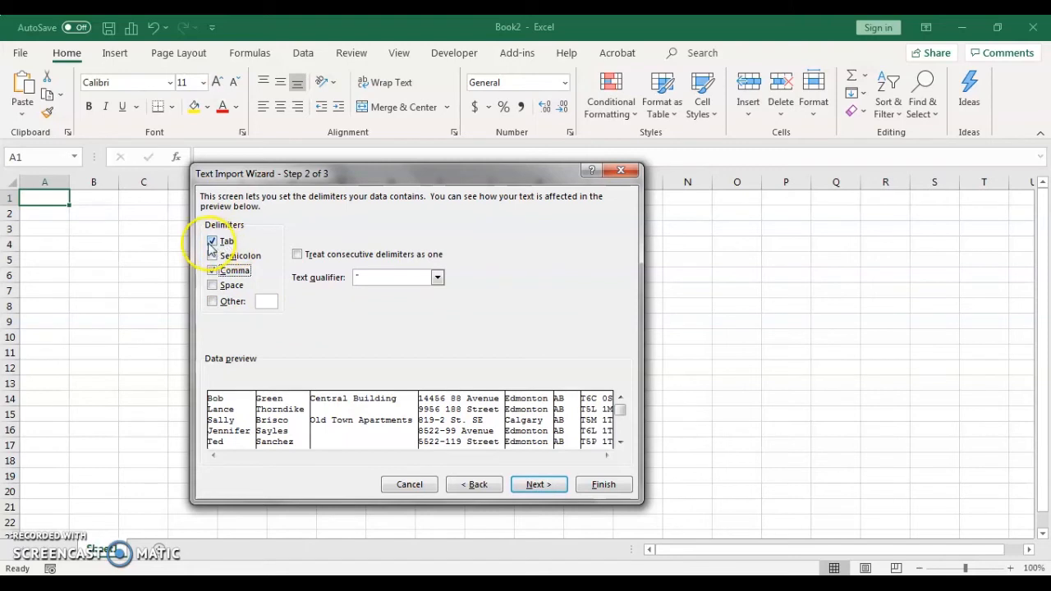
click(212, 241)
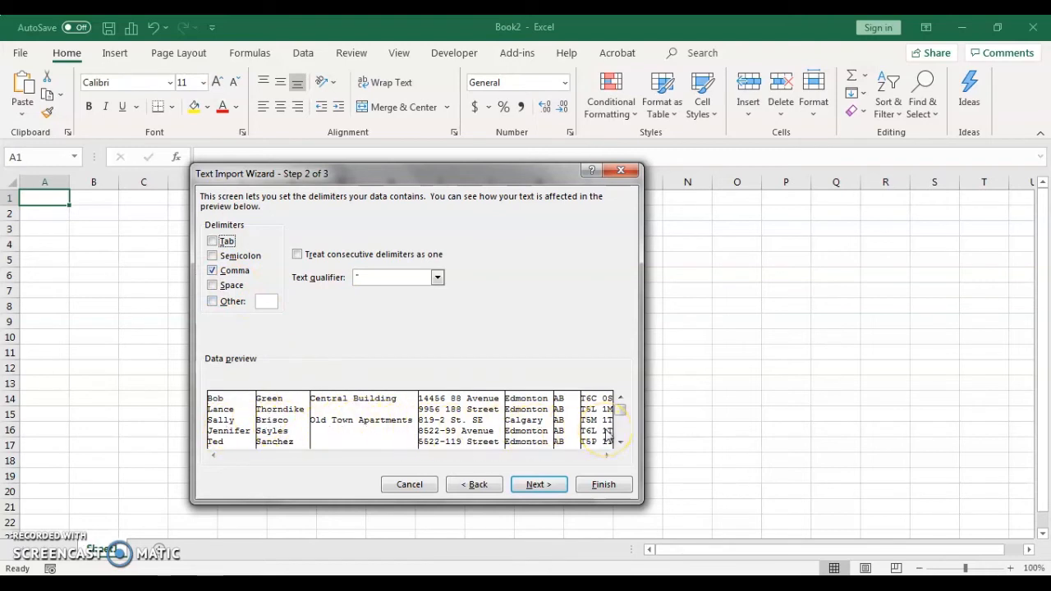
click(533, 486)
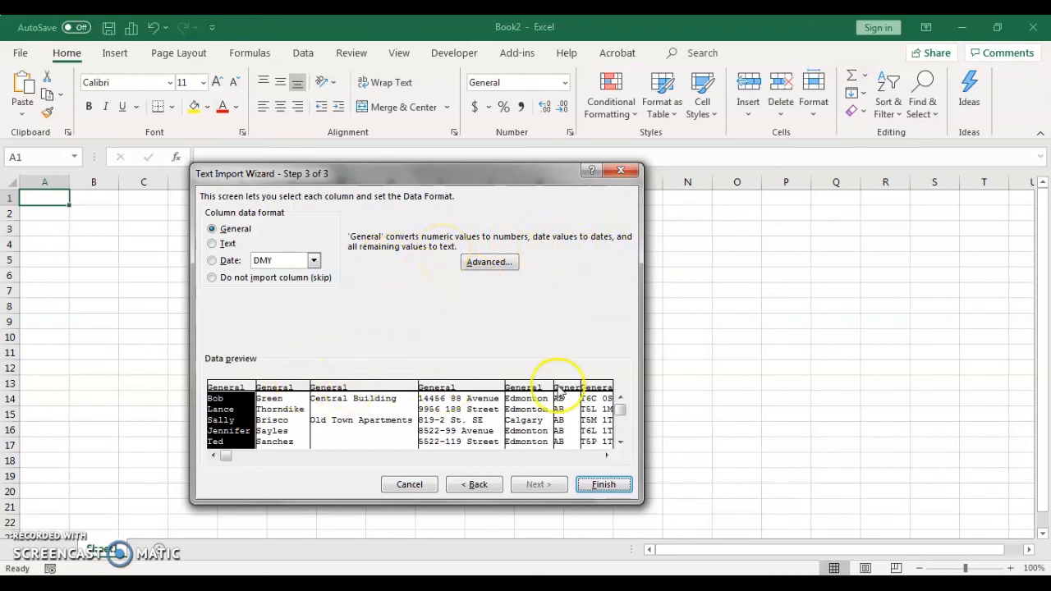
click(605, 485)
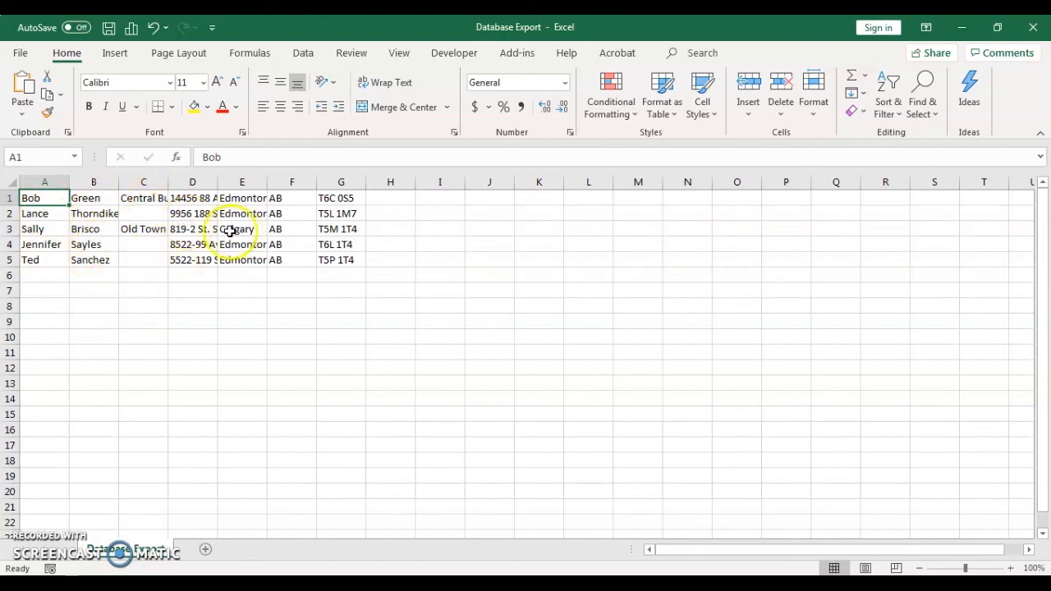
Step: Auto-fit columns C, D and E of the imported records
double_click(169, 181)
double_click(280, 182)
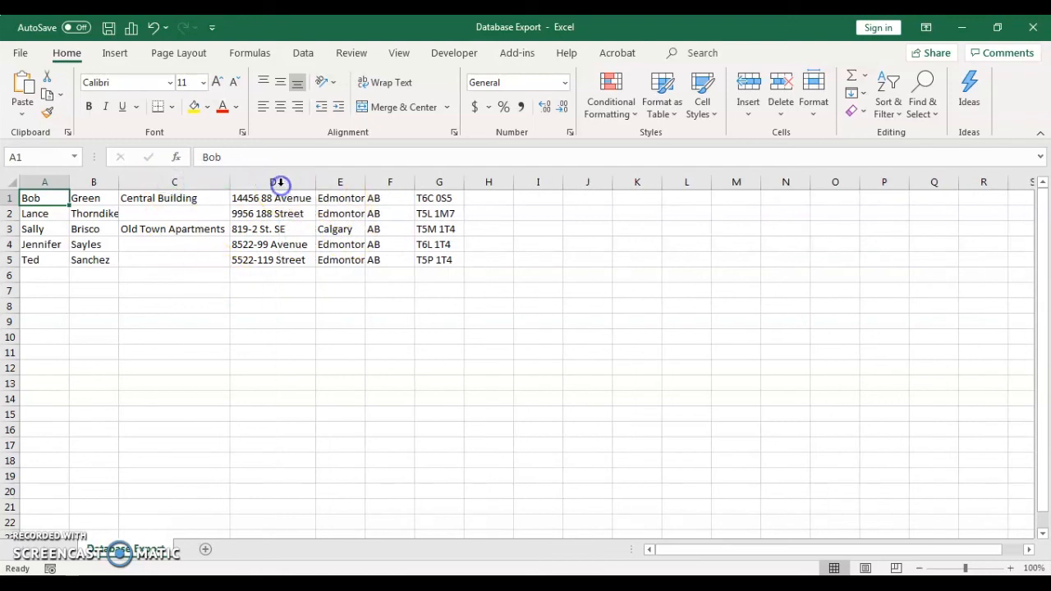
double_click(363, 182)
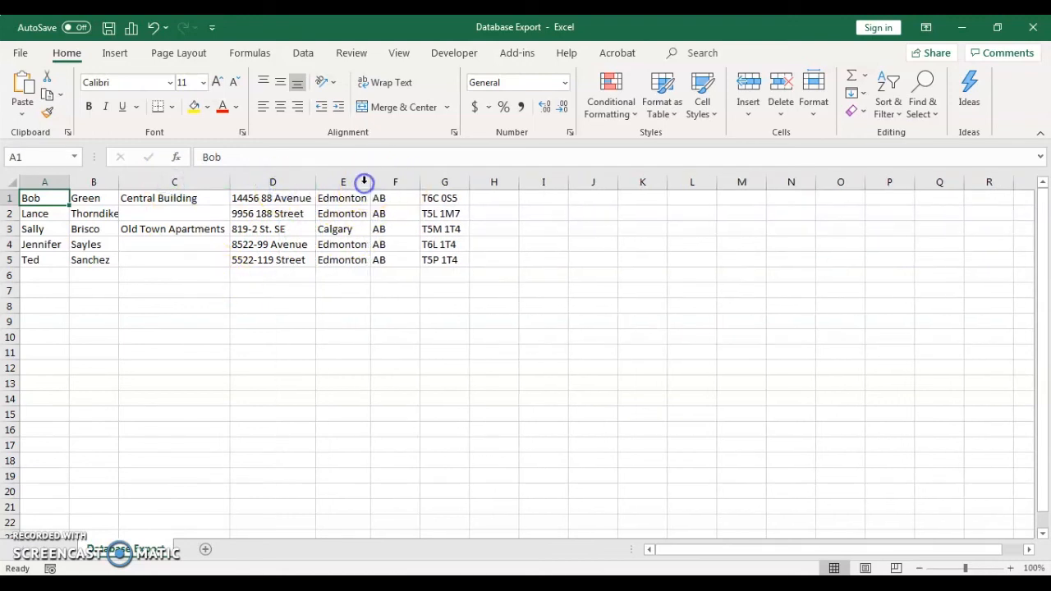
Step: Copy the imported records in A1:G5 and paste them into the Address List workbook starting at A11
drag(39, 197, 435, 263)
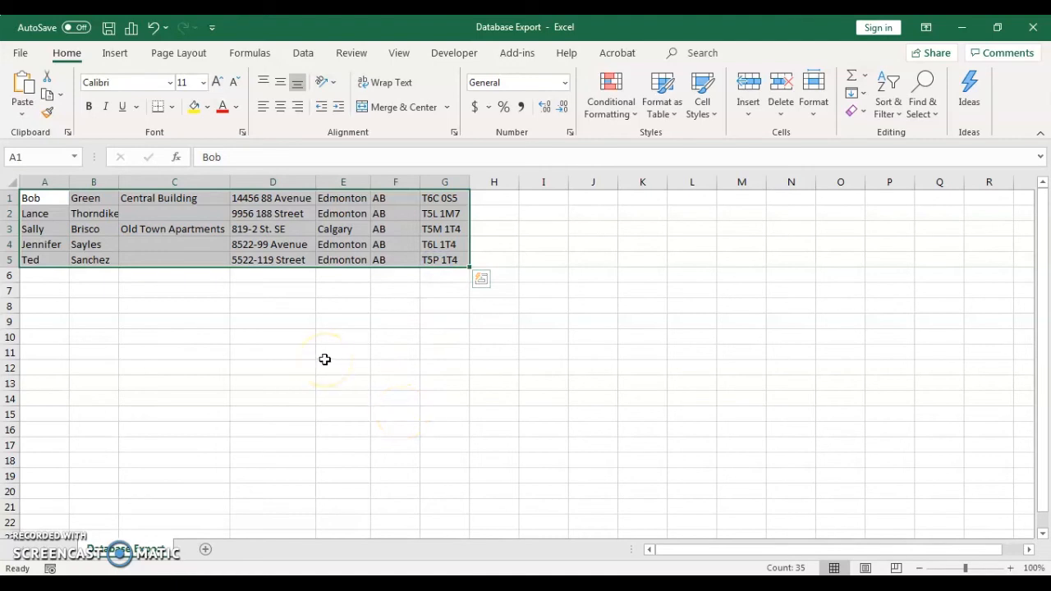
key(ctrl+c)
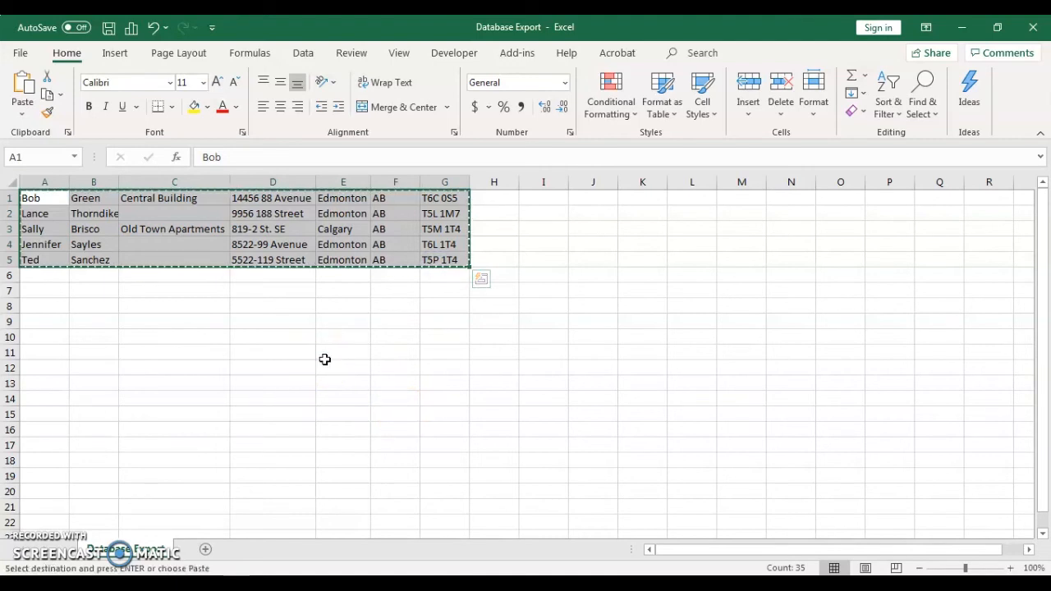
mouse_move(160, 585)
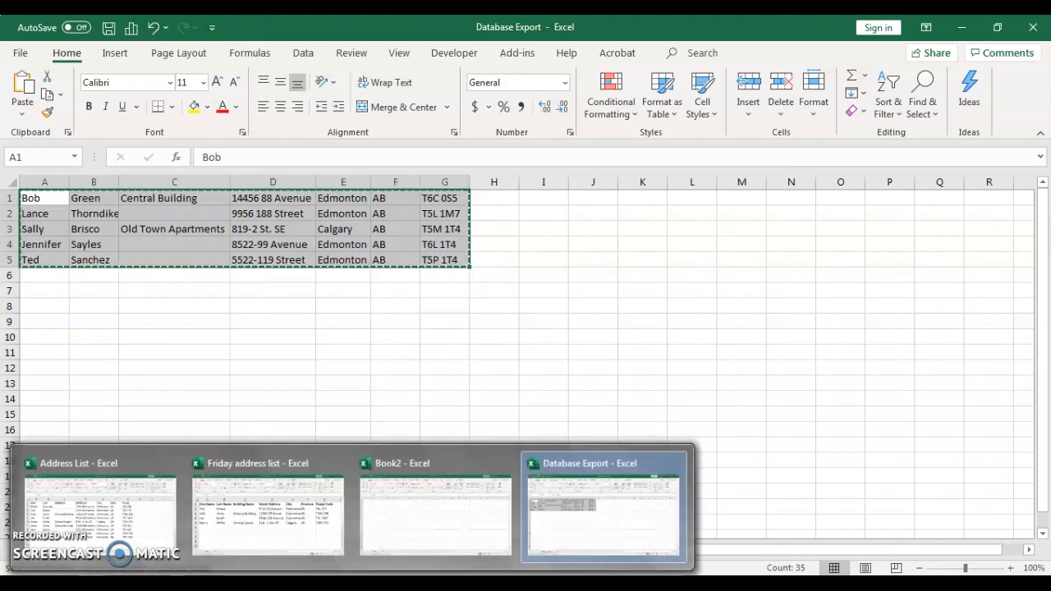
click(124, 530)
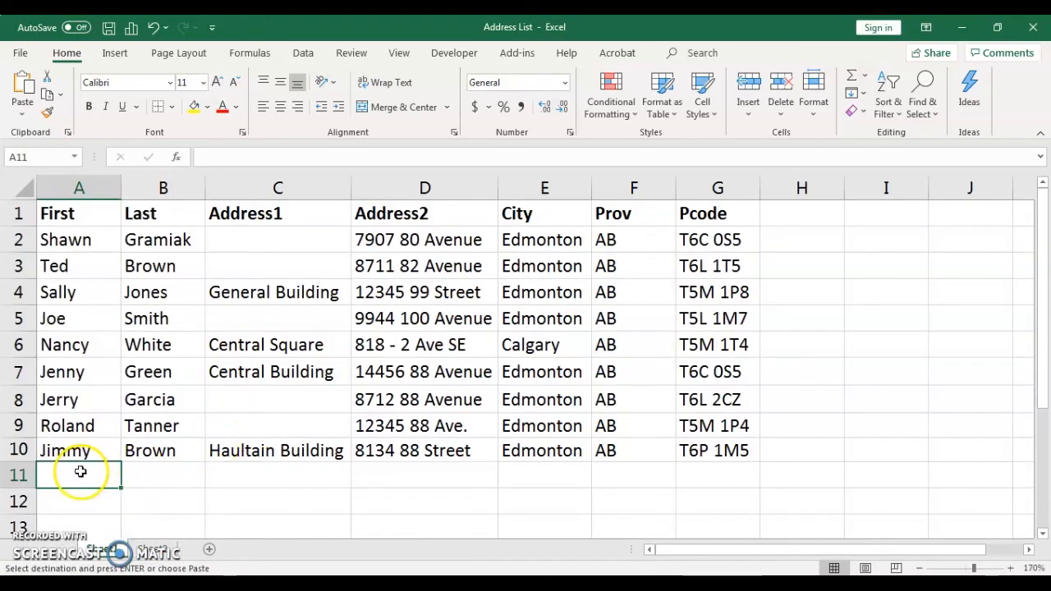
click(78, 473)
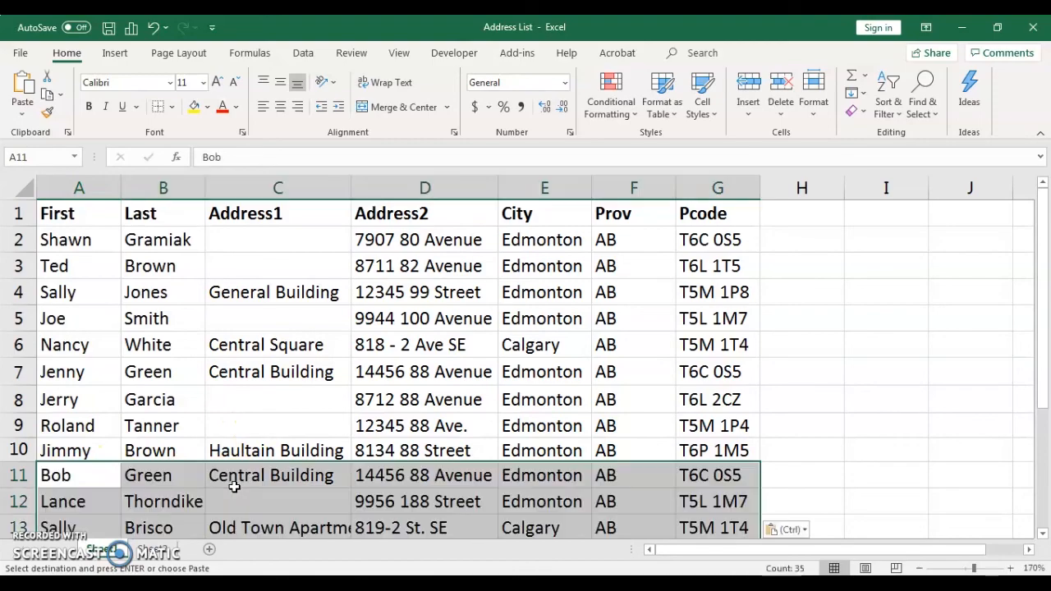
key(ctrl+v)
scroll(261, 456, down, 1)
scroll(261, 456, down, 1)
scroll(263, 455, up, 2)
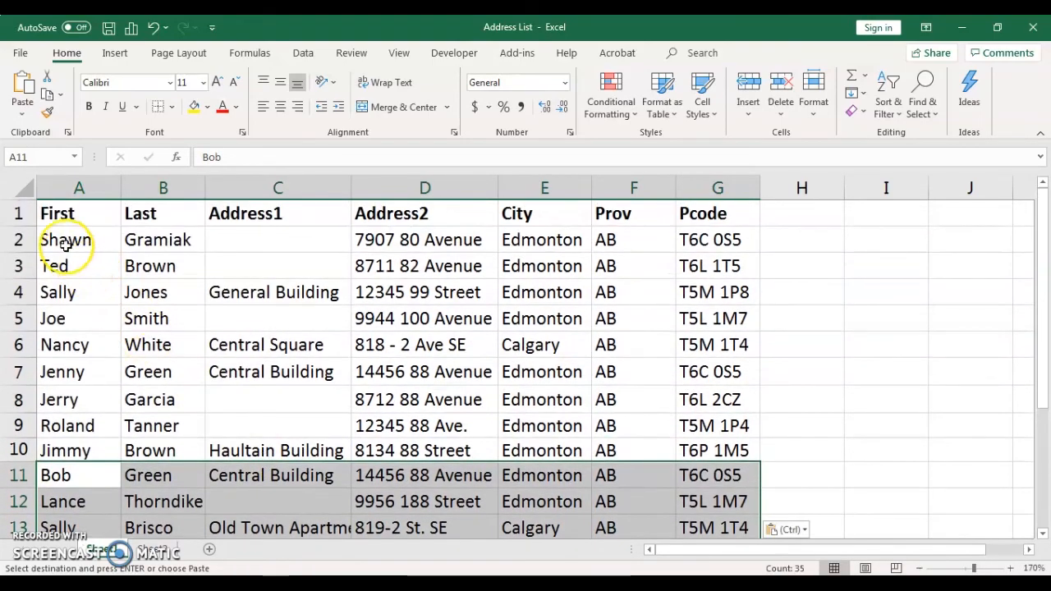
Step: Review the combined address list and turn on filtering for its header row
click(65, 245)
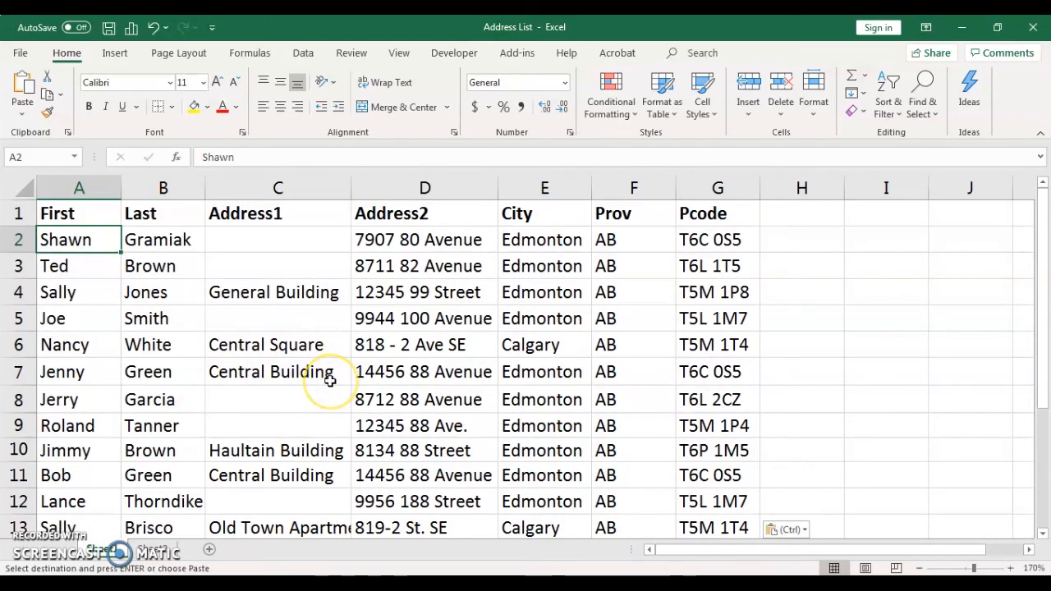
scroll(329, 382, down, 1)
scroll(328, 382, down, 1)
scroll(328, 382, up, 2)
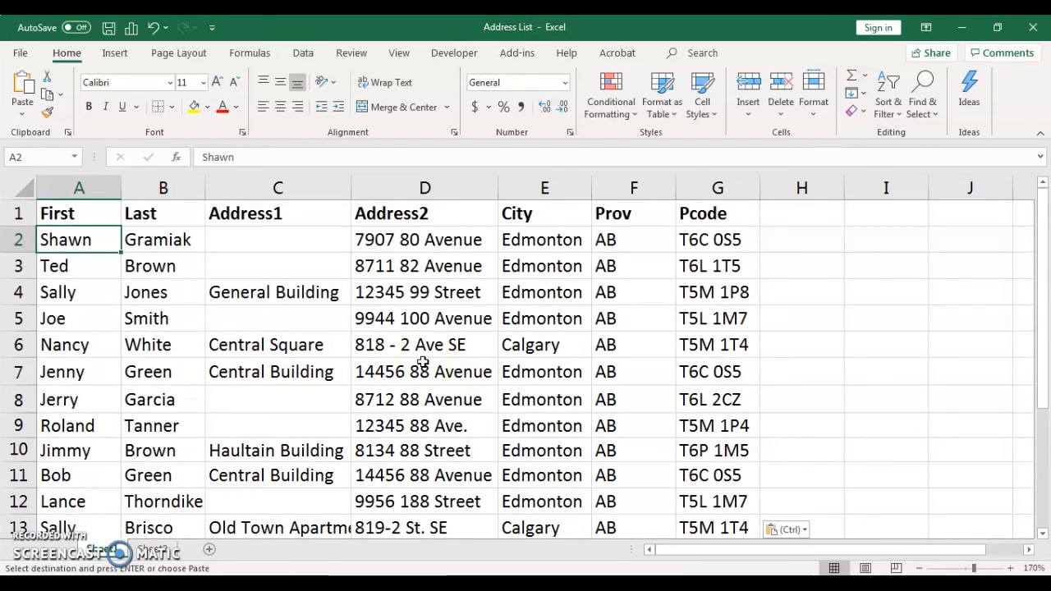
click(395, 217)
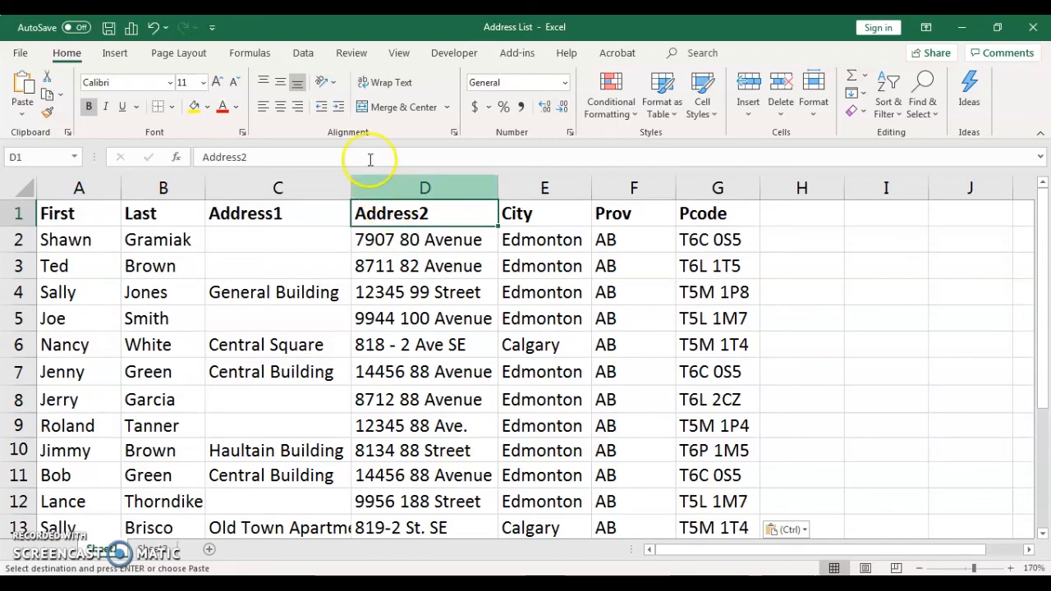
click(303, 53)
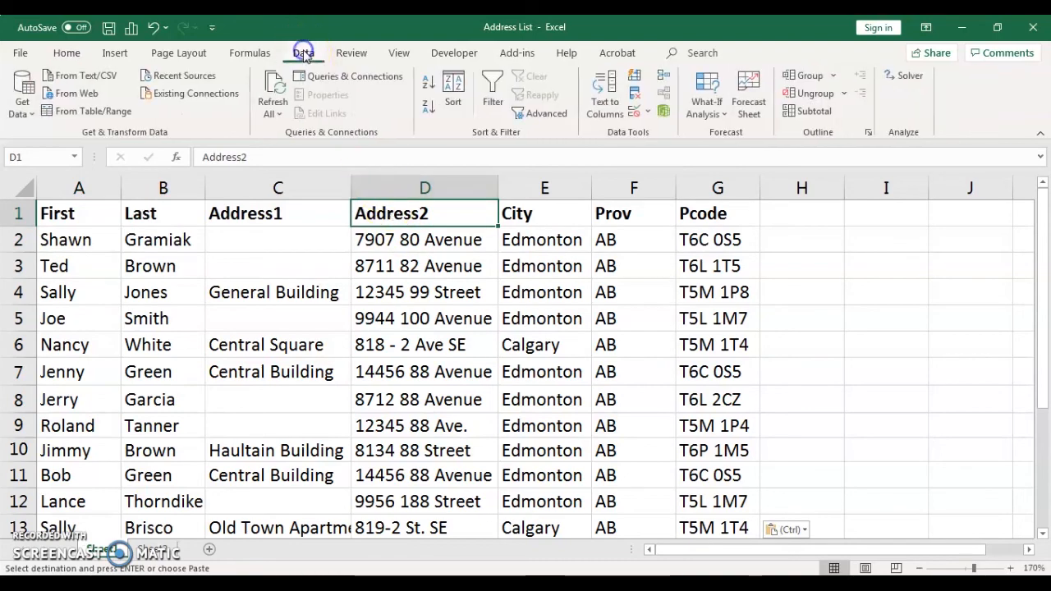
click(493, 85)
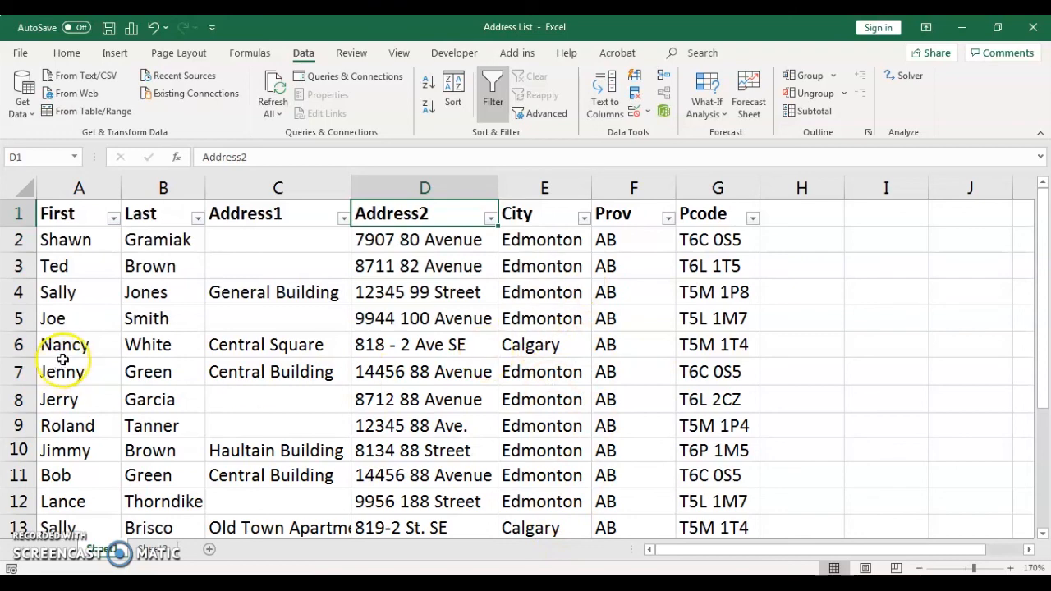
Step: Filter the City column to show only the Calgary records
click(584, 219)
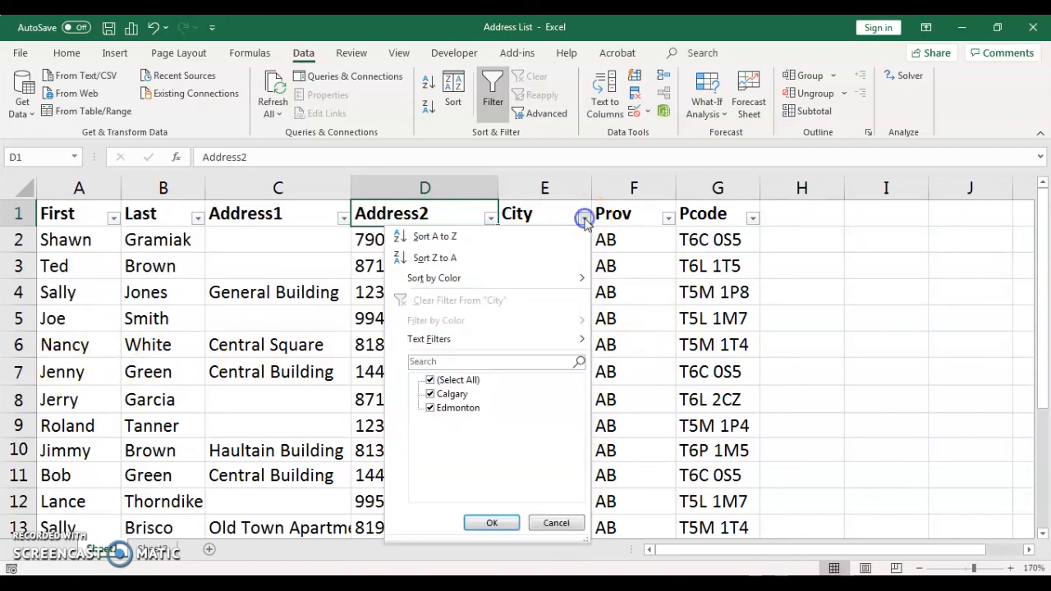
click(430, 381)
click(429, 394)
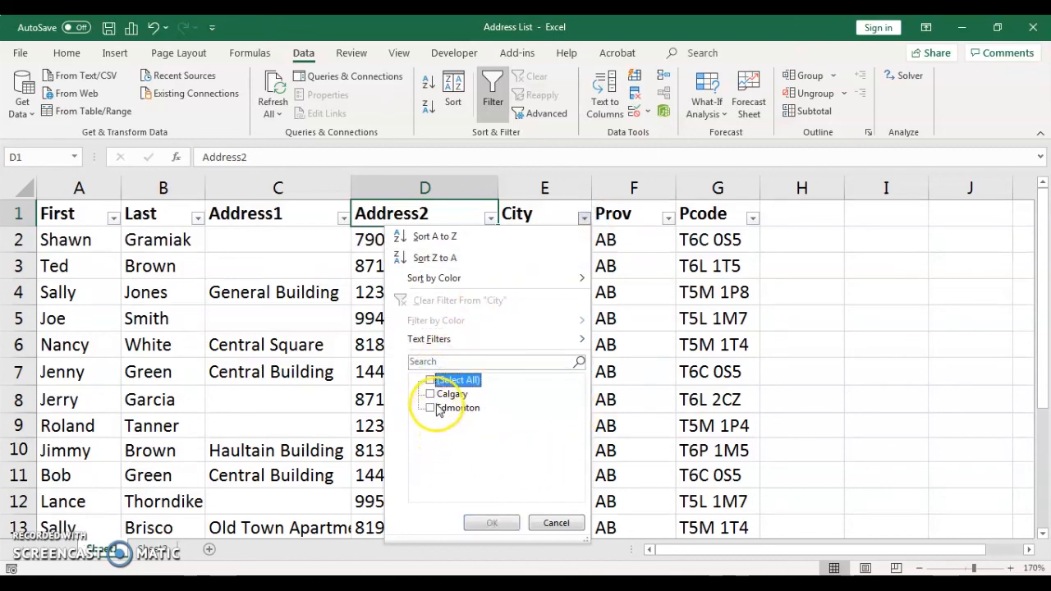
click(492, 524)
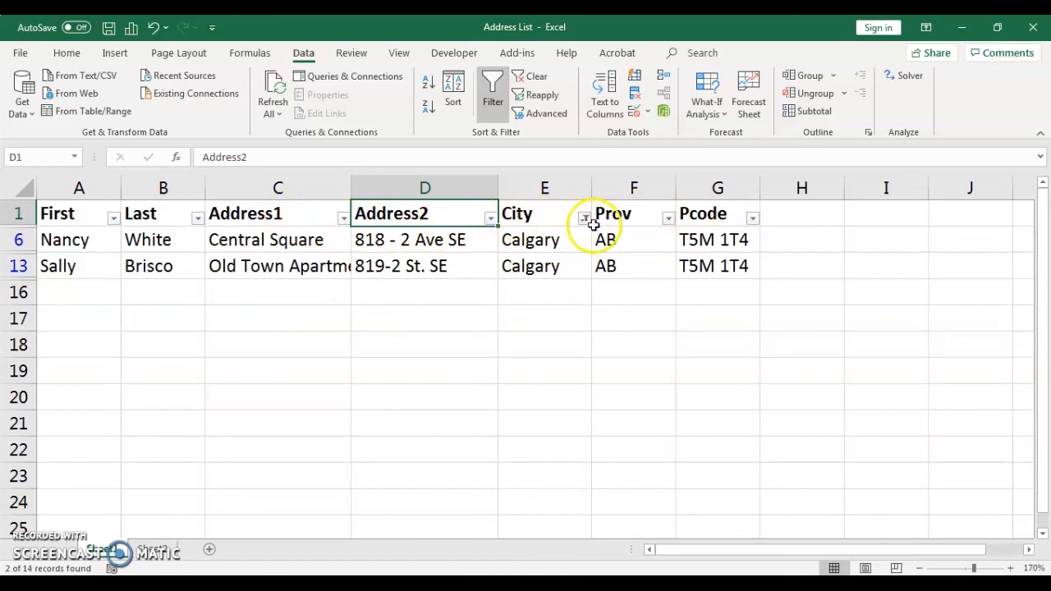
Step: Clear the filter from the City column
mouse_move(586, 233)
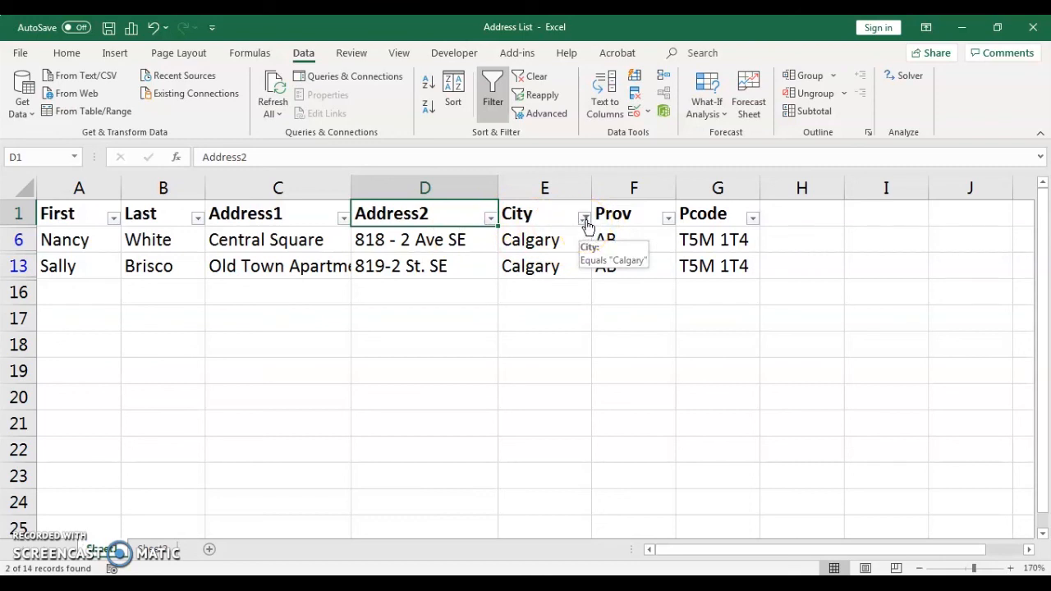
click(585, 220)
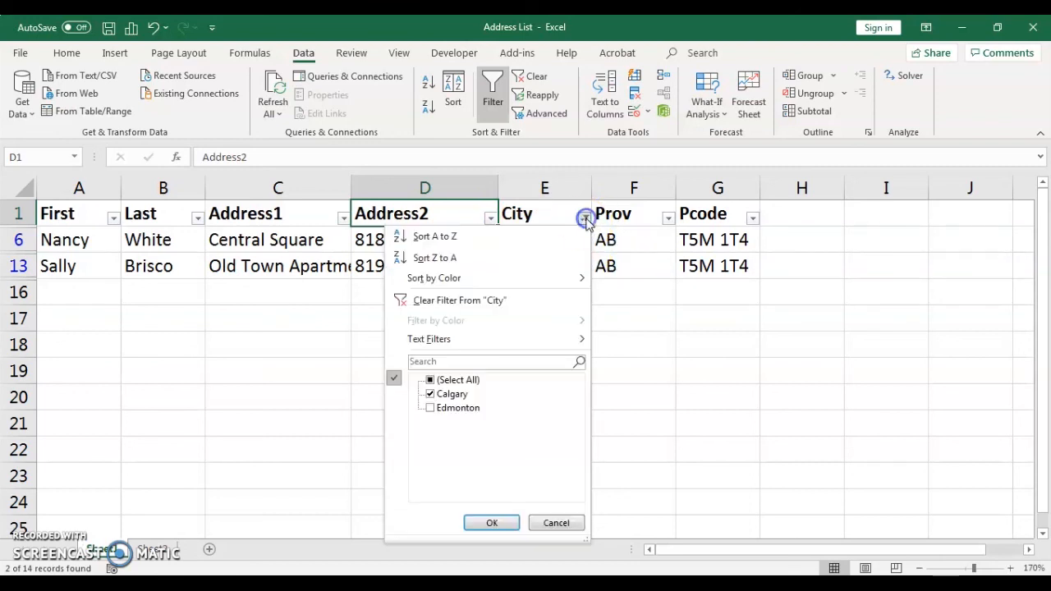
click(471, 301)
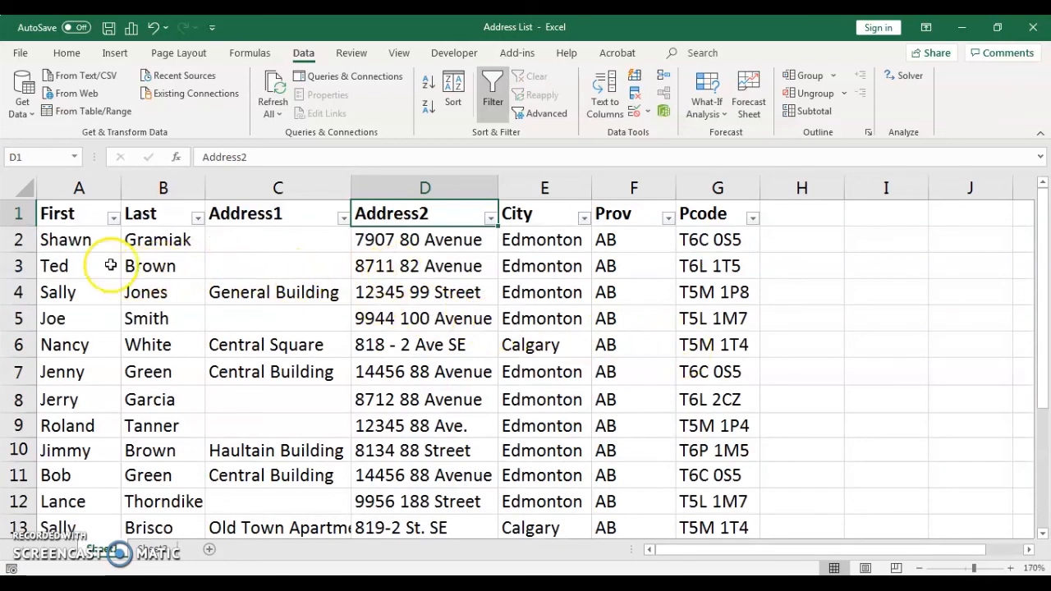
Step: Select cell A3 and save the Address List workbook
click(66, 266)
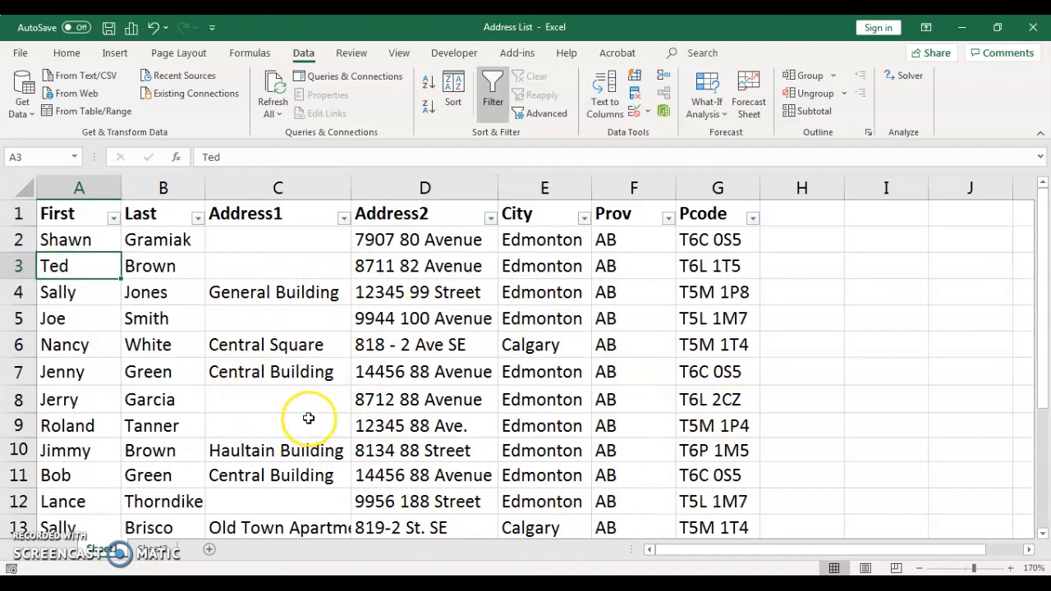
click(109, 29)
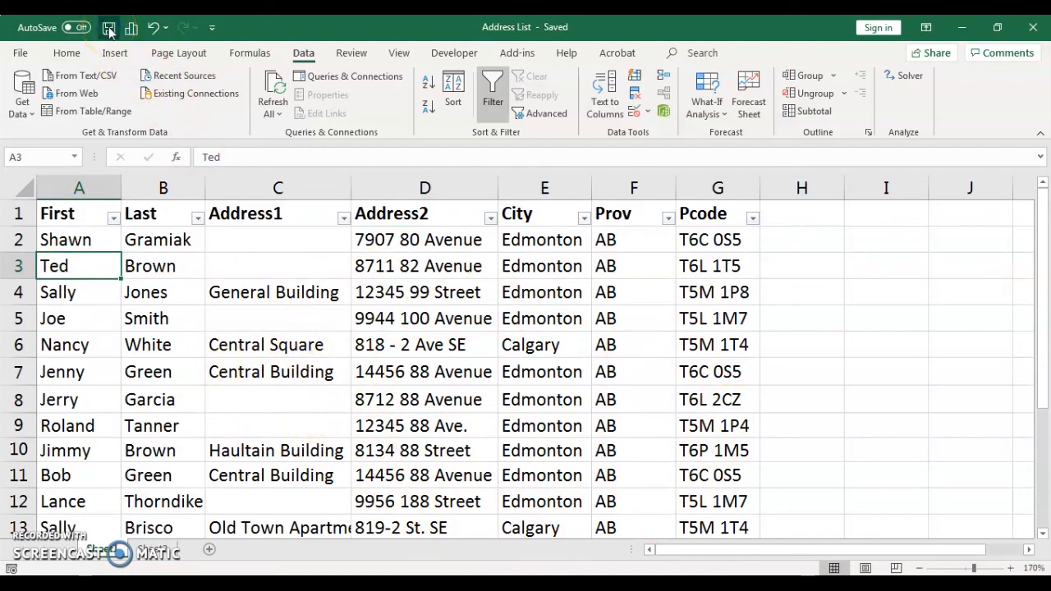